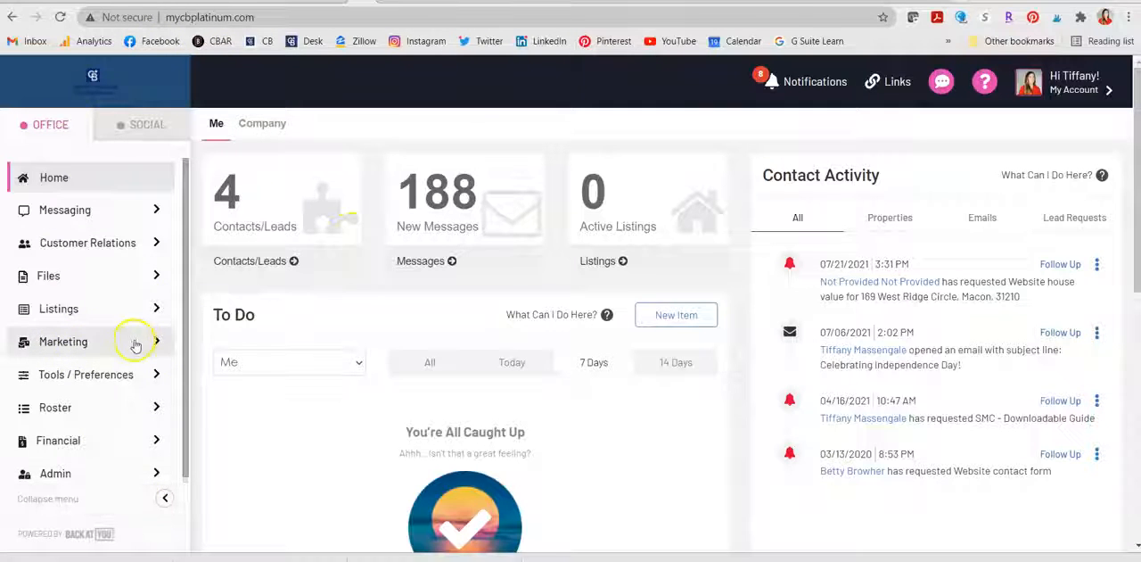
Step: Open the print marketing template picker and set its content type to Back At You Templates
{"action": "left_click", "coordinate": [46, 341]}
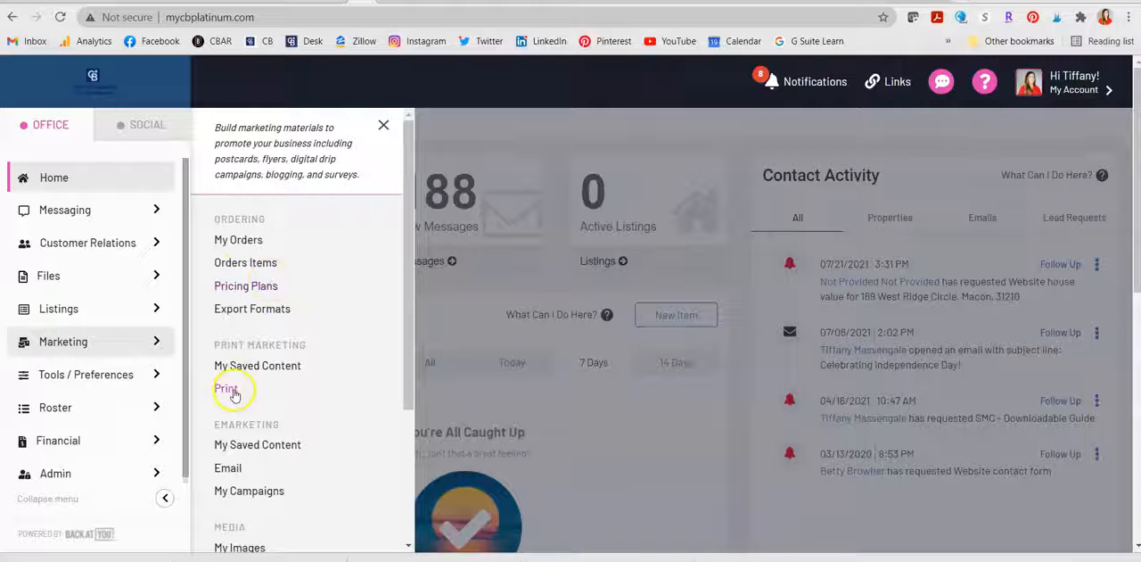
{"action": "left_click", "coordinate": [226, 390]}
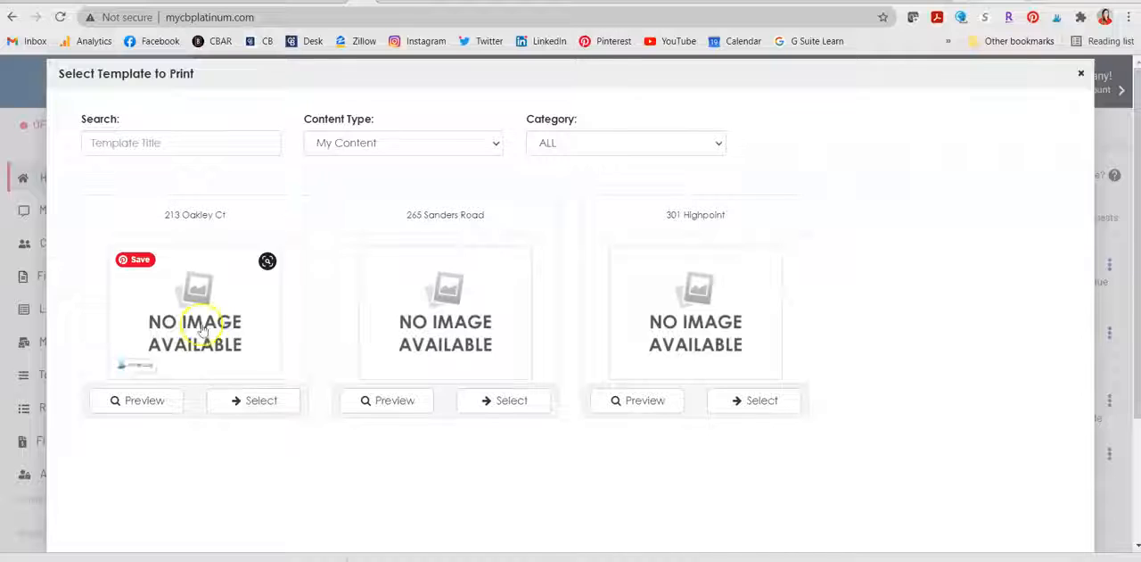
{"action": "left_click", "coordinate": [432, 145]}
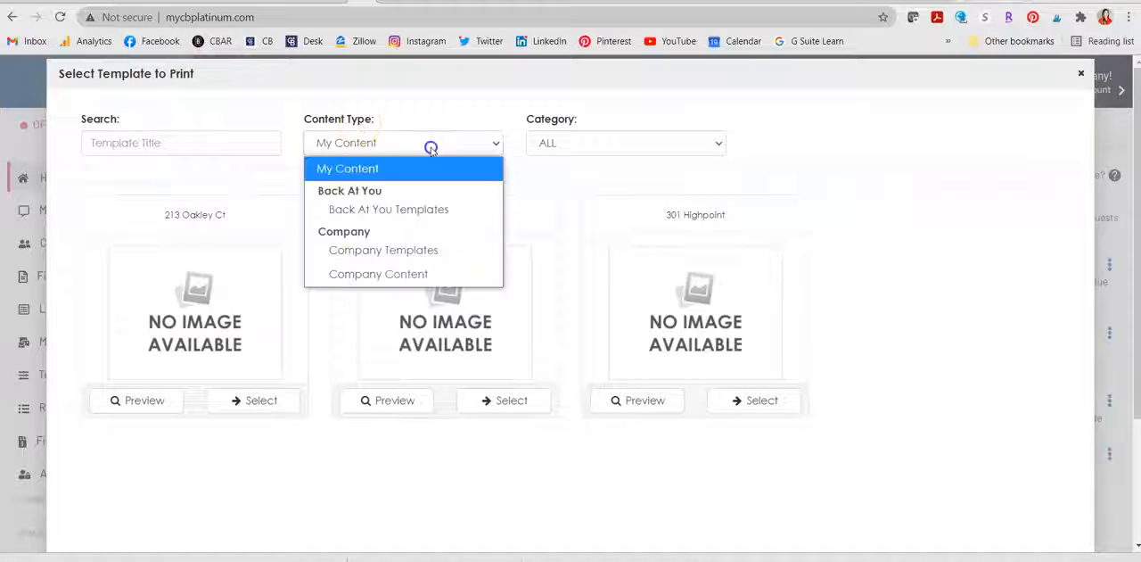
{"action": "left_click", "coordinate": [430, 210]}
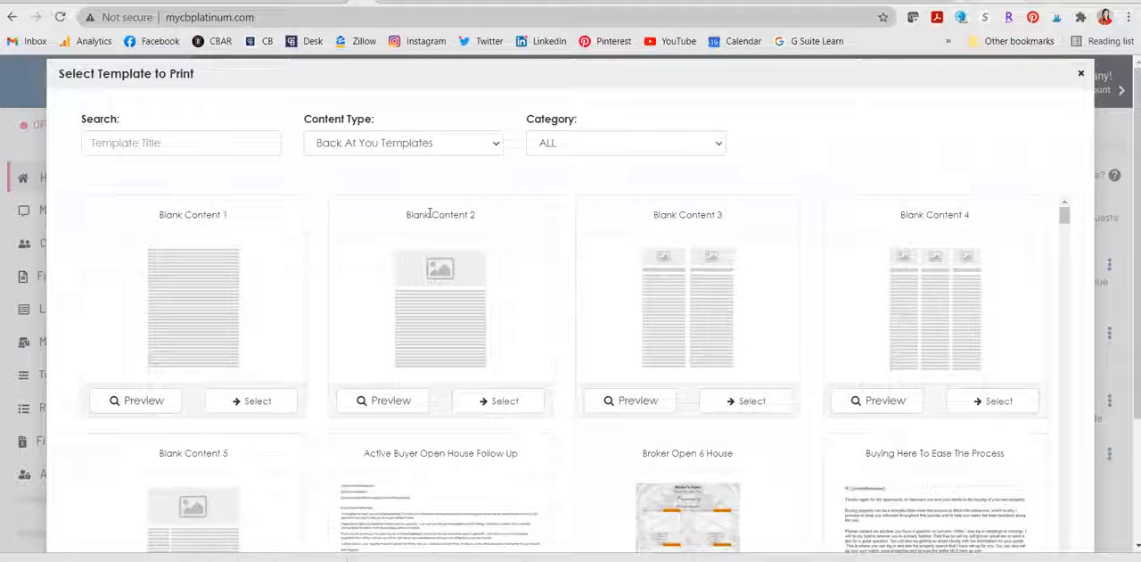
Step: Browse the print templates and select Open House Flyer 1 Blue for a new flyer
{"action": "scroll", "coordinate": [574, 375], "scroll_direction": "down", "scroll_amount": 5}
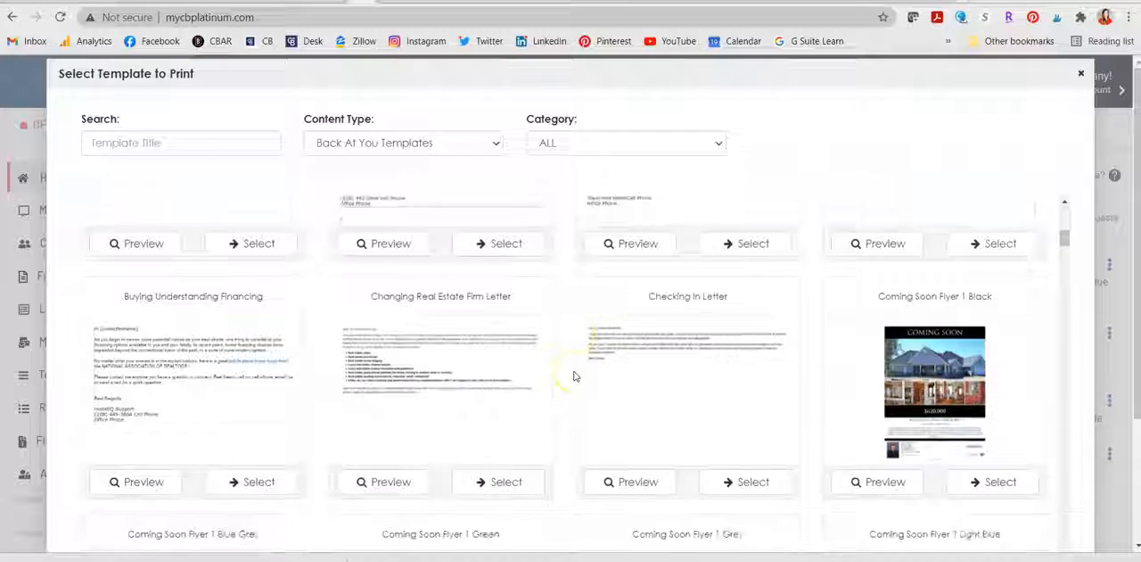
{"action": "scroll", "coordinate": [575, 375], "scroll_direction": "down", "scroll_amount": 3}
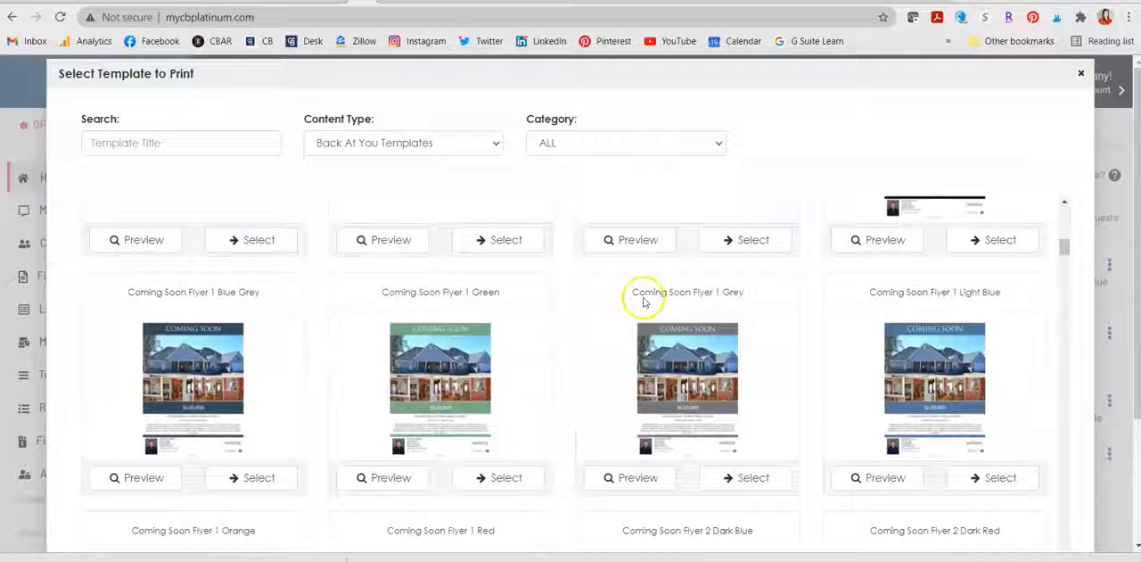
{"action": "scroll", "coordinate": [644, 303], "scroll_direction": "up", "scroll_amount": 3}
{"action": "scroll", "coordinate": [644, 303], "scroll_direction": "down", "scroll_amount": 5}
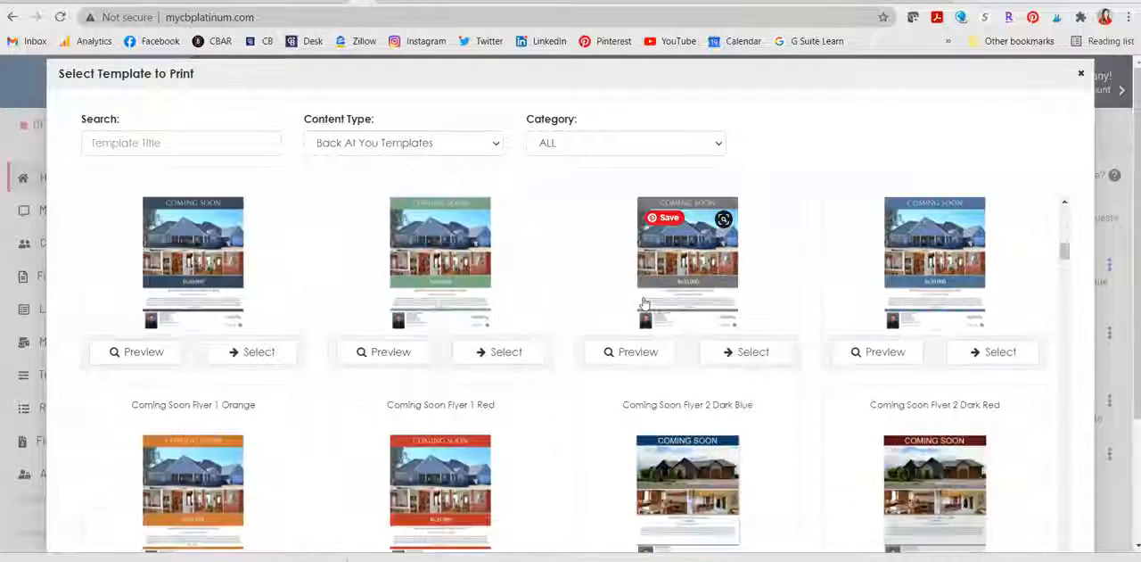
{"action": "scroll", "coordinate": [643, 303], "scroll_direction": "down", "scroll_amount": 6}
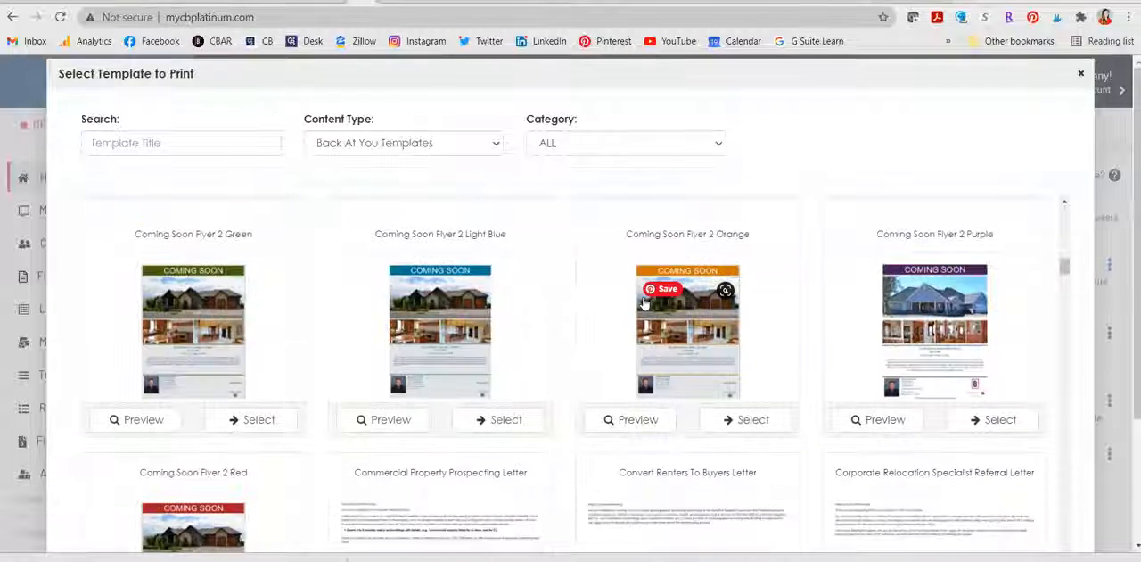
{"action": "scroll", "coordinate": [643, 303], "scroll_direction": "down", "scroll_amount": 10}
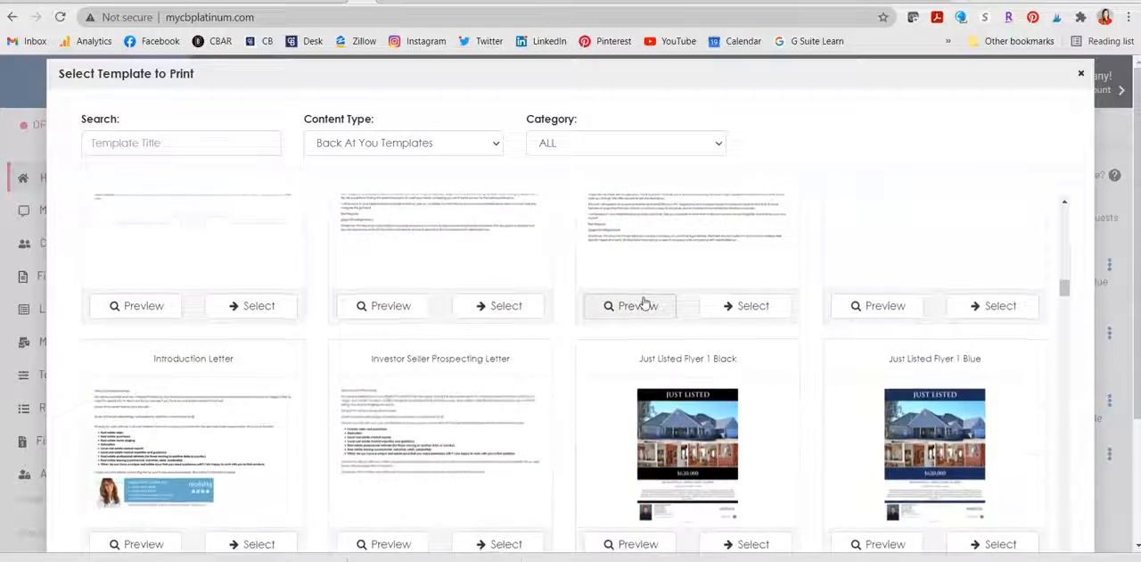
{"action": "scroll", "coordinate": [643, 303], "scroll_direction": "down", "scroll_amount": 5}
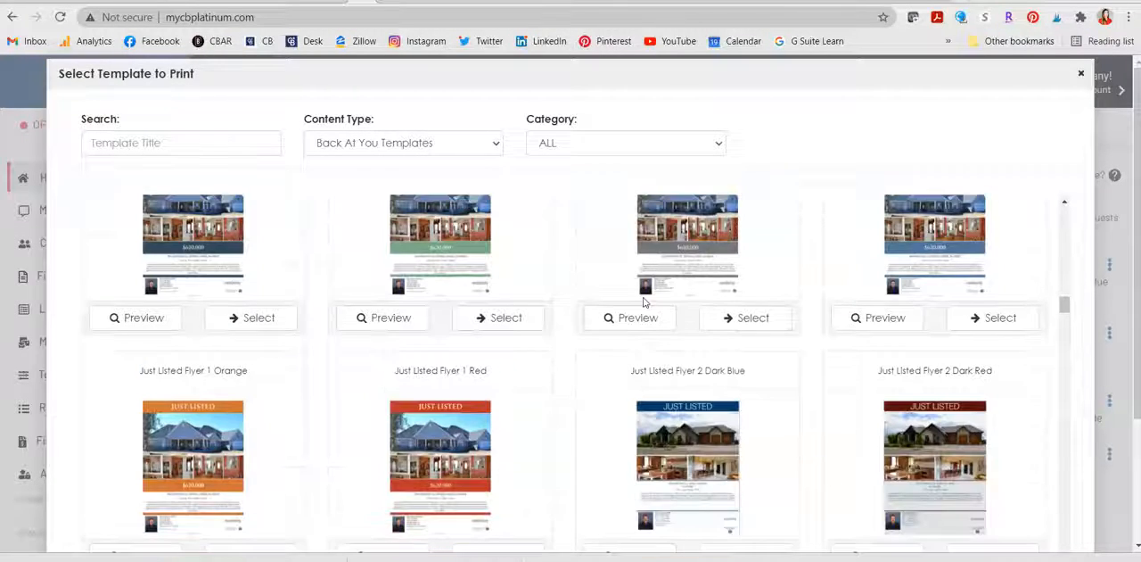
{"action": "scroll", "coordinate": [746, 271], "scroll_direction": "down", "scroll_amount": 10}
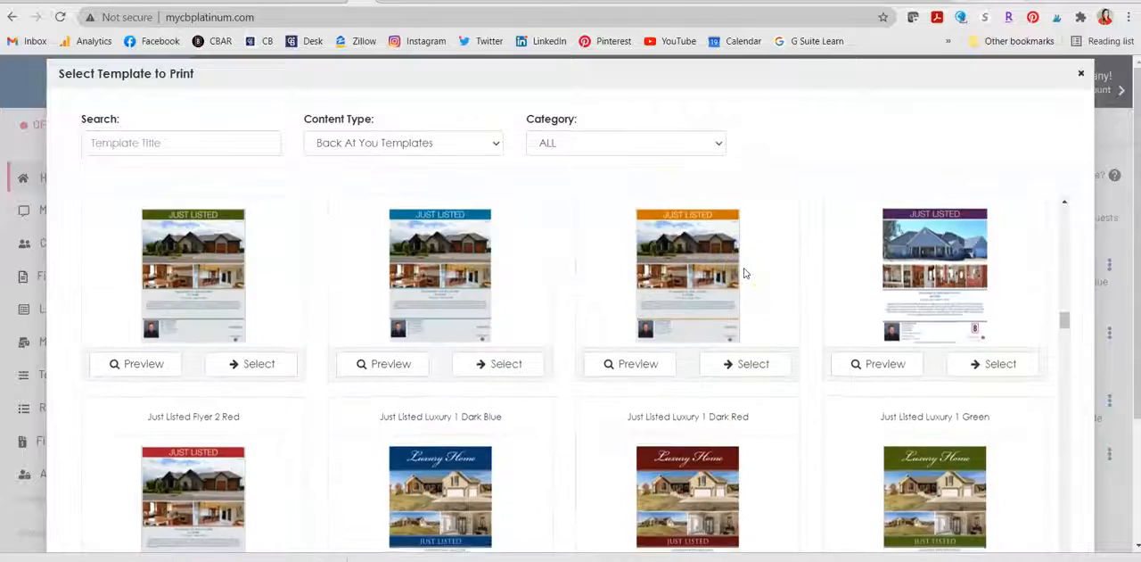
{"action": "scroll", "coordinate": [746, 272], "scroll_direction": "down", "scroll_amount": 10}
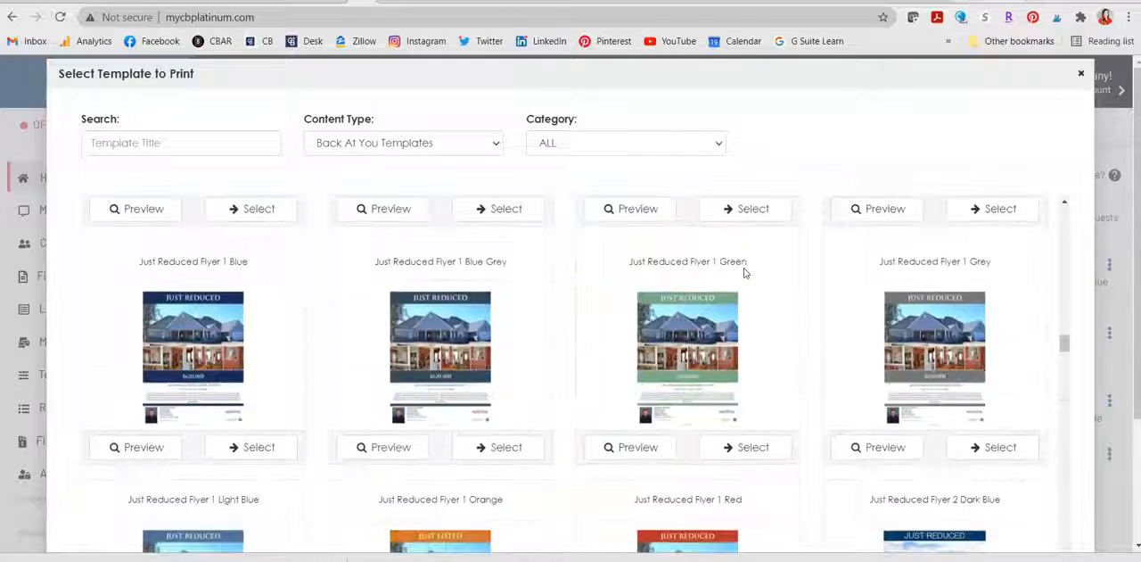
{"action": "scroll", "coordinate": [746, 272], "scroll_direction": "down", "scroll_amount": 6}
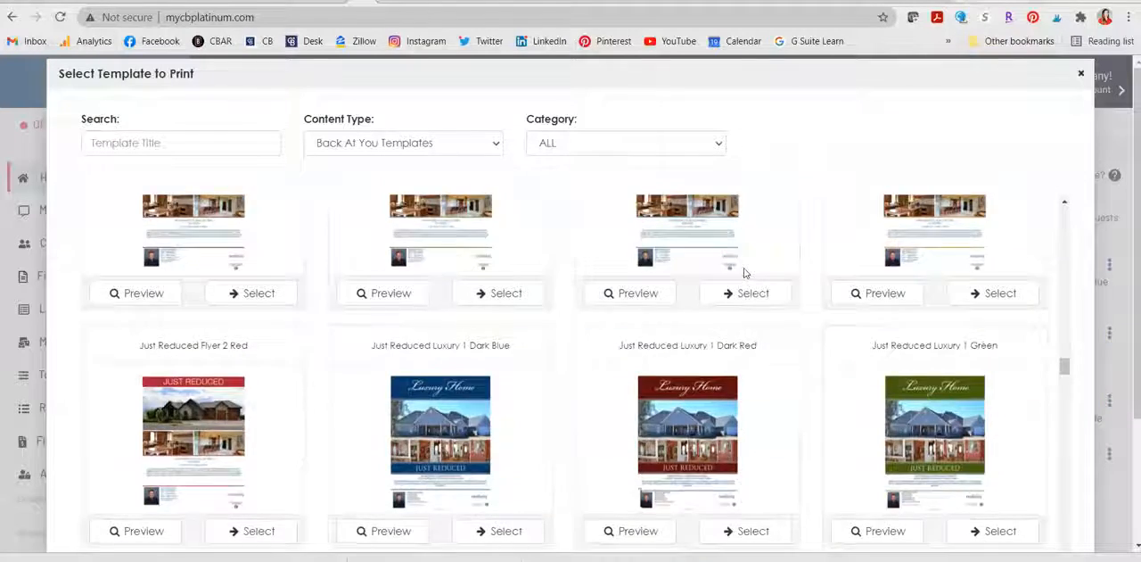
{"action": "scroll", "coordinate": [746, 272], "scroll_direction": "down", "scroll_amount": 8}
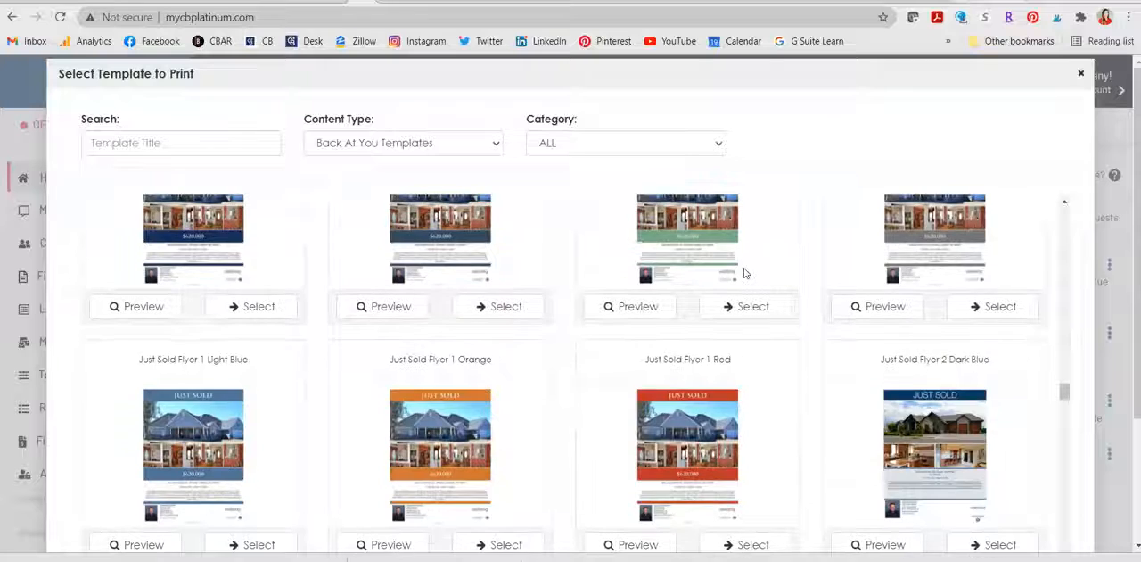
{"action": "scroll", "coordinate": [745, 272], "scroll_direction": "down", "scroll_amount": 8}
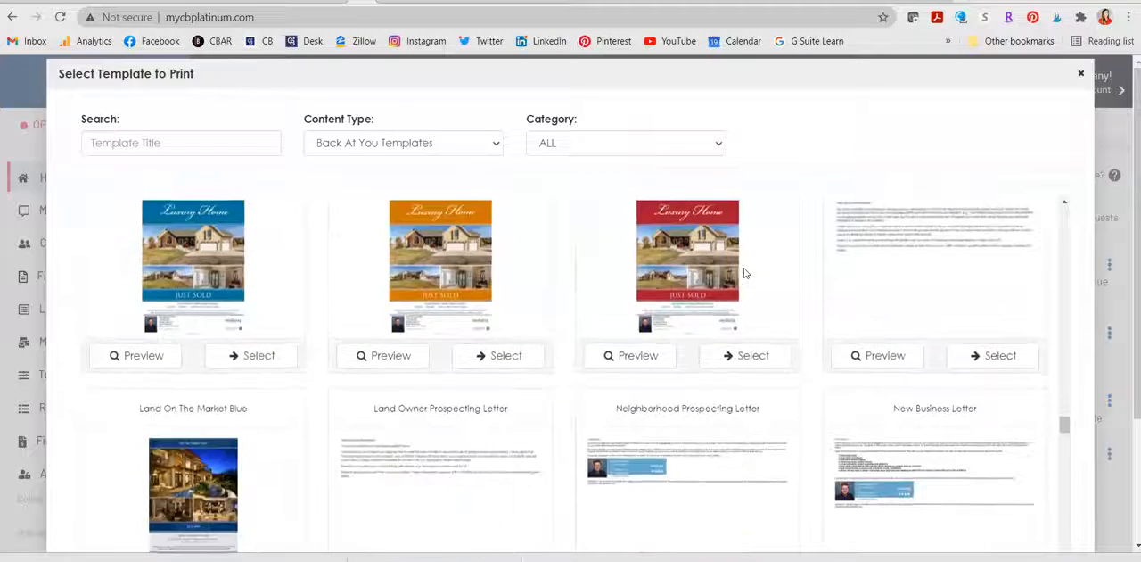
{"action": "scroll", "coordinate": [745, 273], "scroll_direction": "down", "scroll_amount": 2}
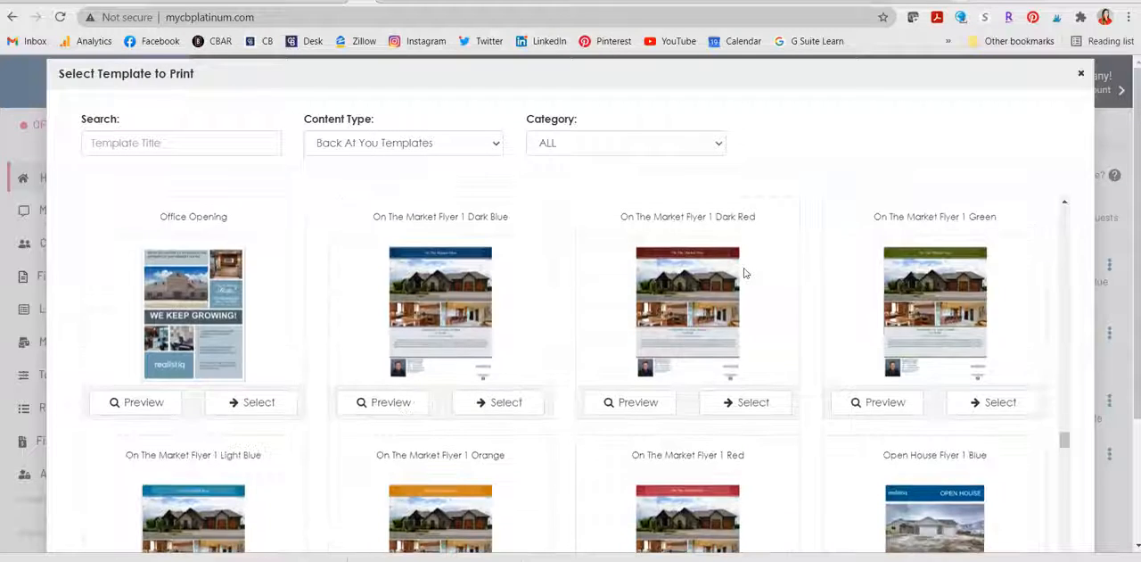
{"action": "scroll", "coordinate": [746, 273], "scroll_direction": "down", "scroll_amount": 1}
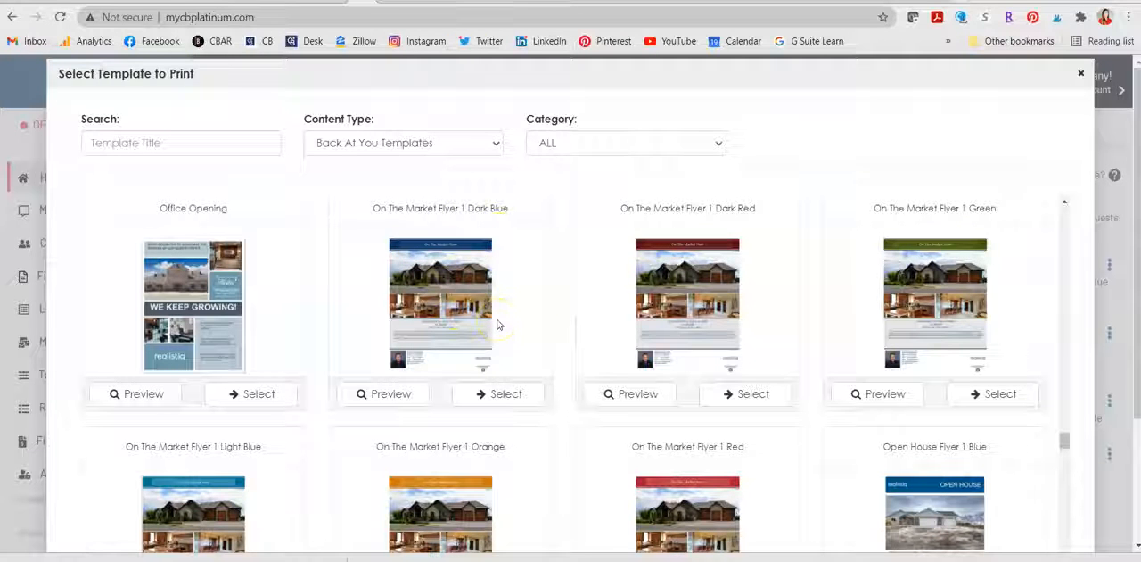
{"action": "scroll", "coordinate": [498, 324], "scroll_direction": "down", "scroll_amount": 4}
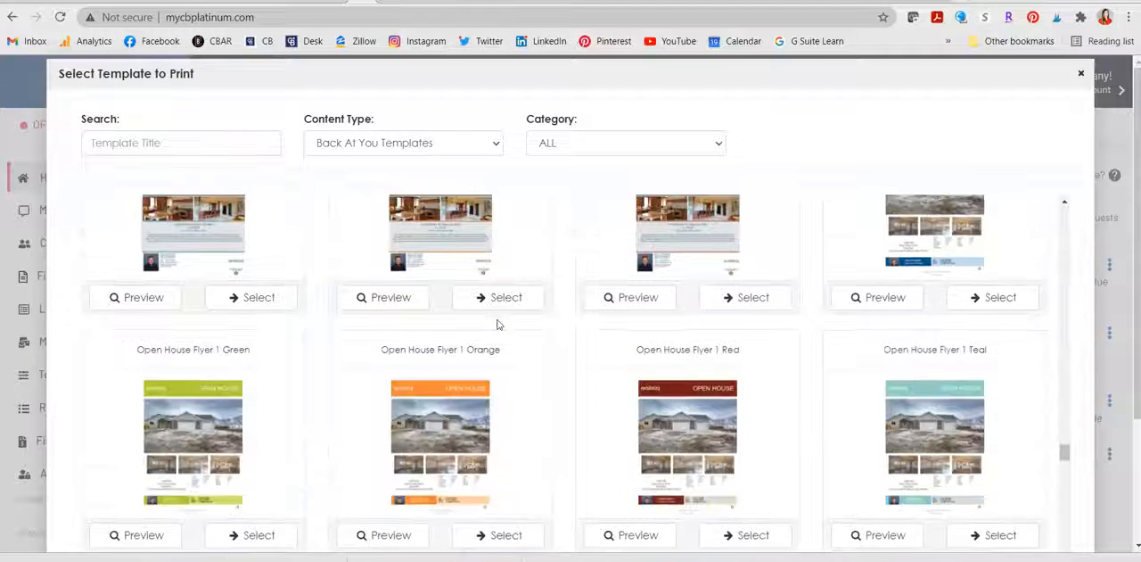
{"action": "scroll", "coordinate": [678, 384], "scroll_direction": "up", "scroll_amount": 2}
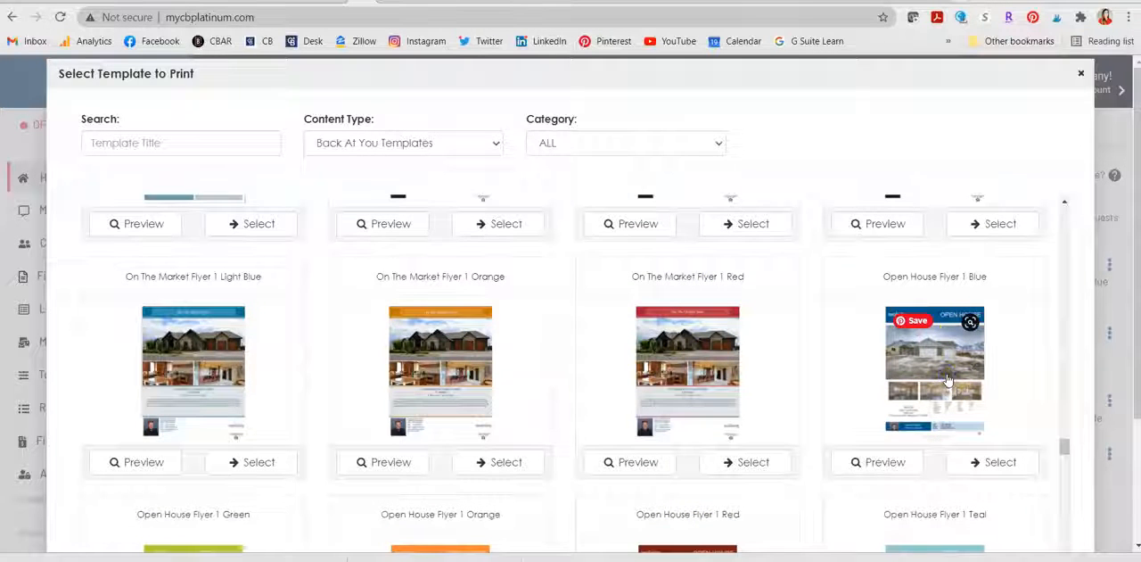
{"action": "left_click", "coordinate": [988, 462]}
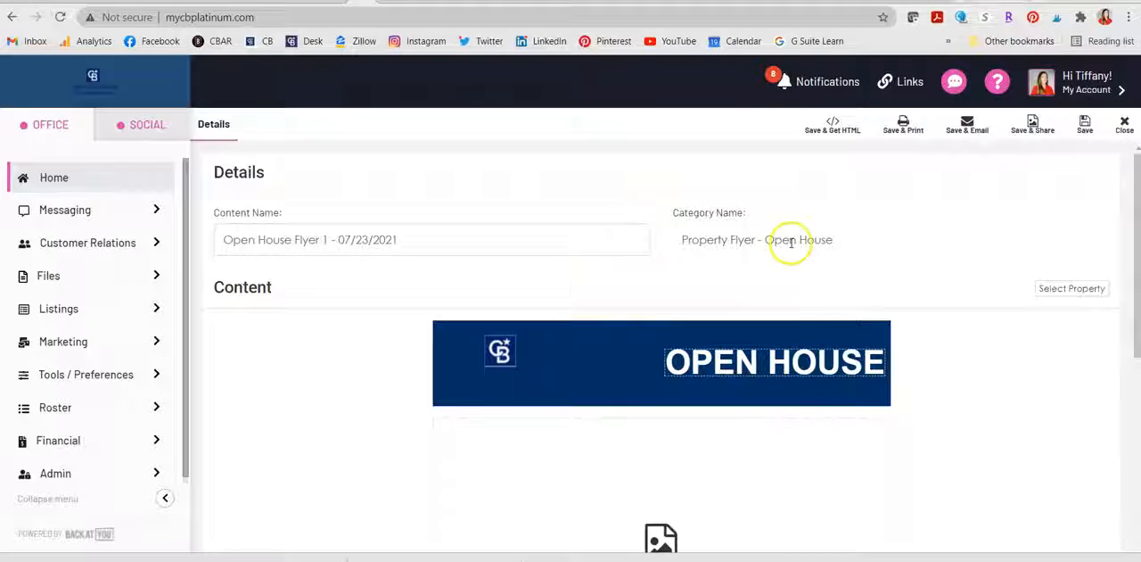
Step: Populate the flyer with the active residential Tybee Island listing from the company's property list
{"action": "left_click", "coordinate": [1059, 287]}
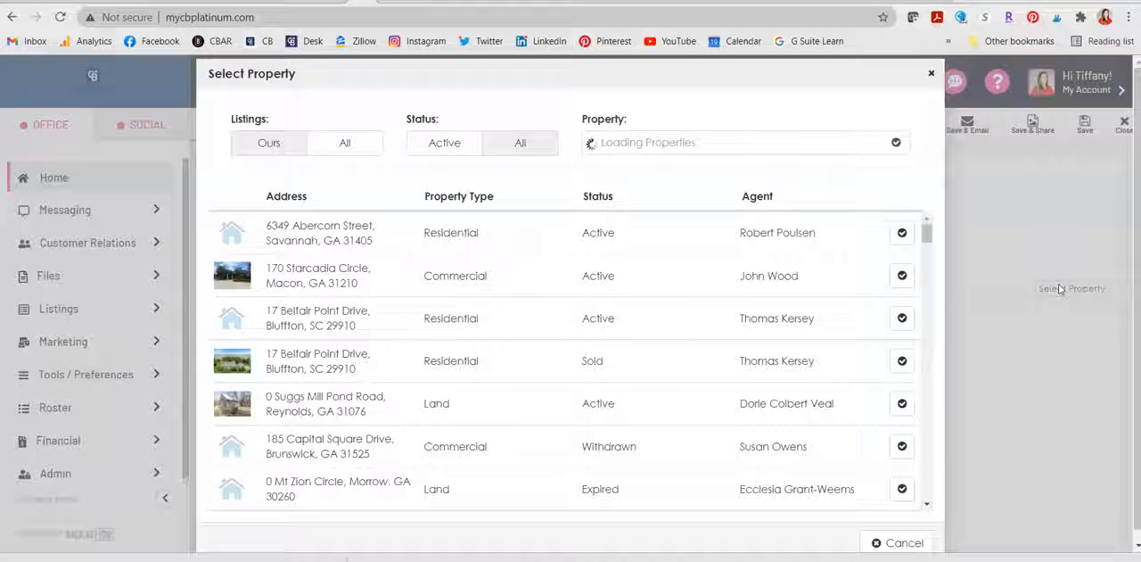
{"action": "scroll", "coordinate": [575, 303], "scroll_direction": "down", "scroll_amount": 10}
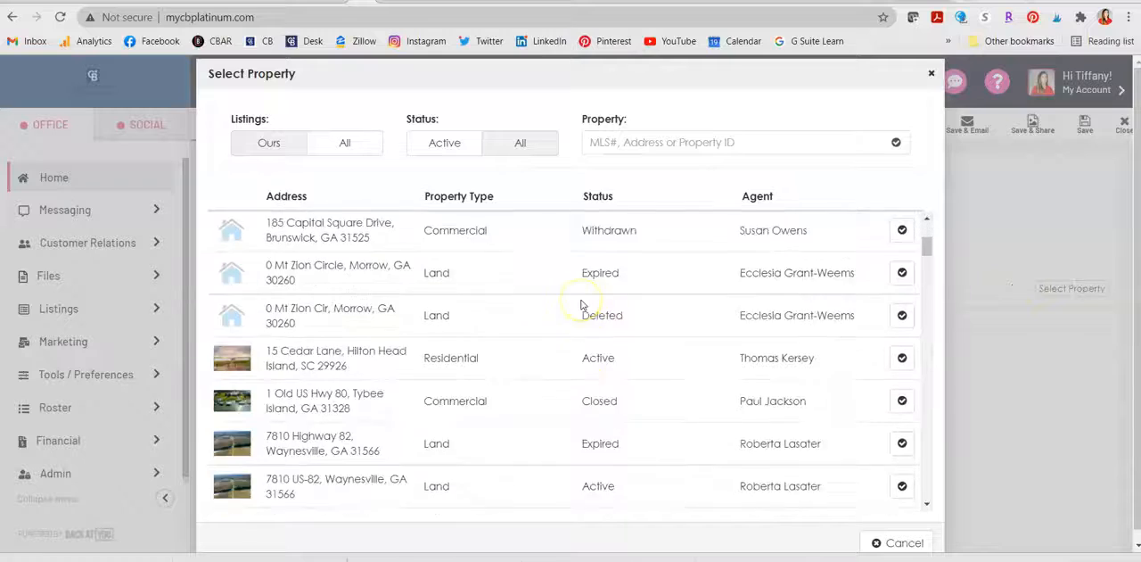
{"action": "scroll", "coordinate": [579, 305], "scroll_direction": "up", "scroll_amount": 8}
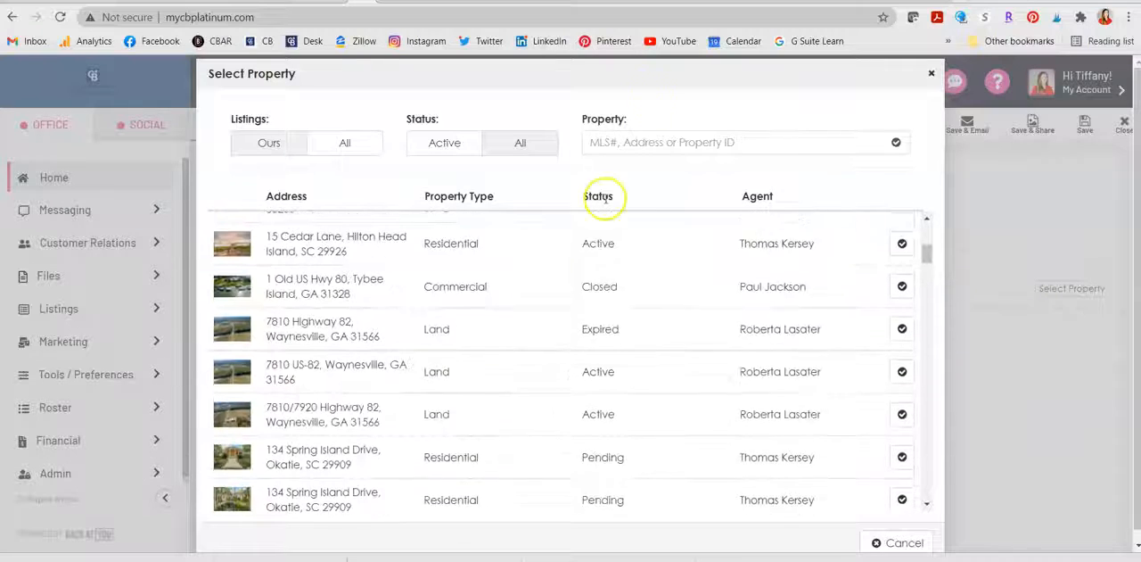
{"action": "left_click", "coordinate": [610, 143]}
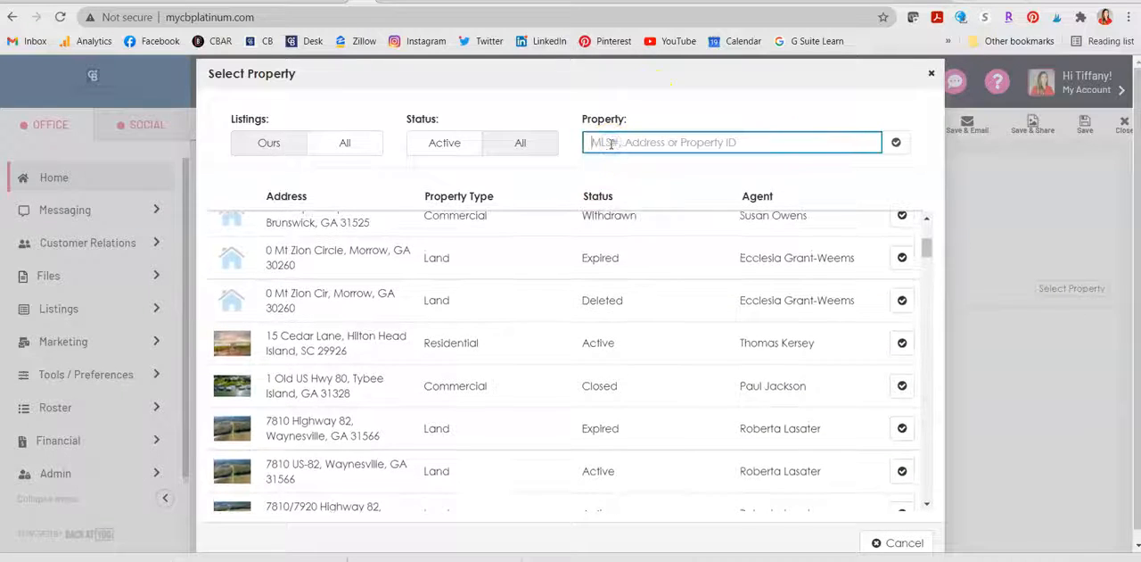
{"action": "scroll", "coordinate": [667, 361], "scroll_direction": "up", "scroll_amount": 3}
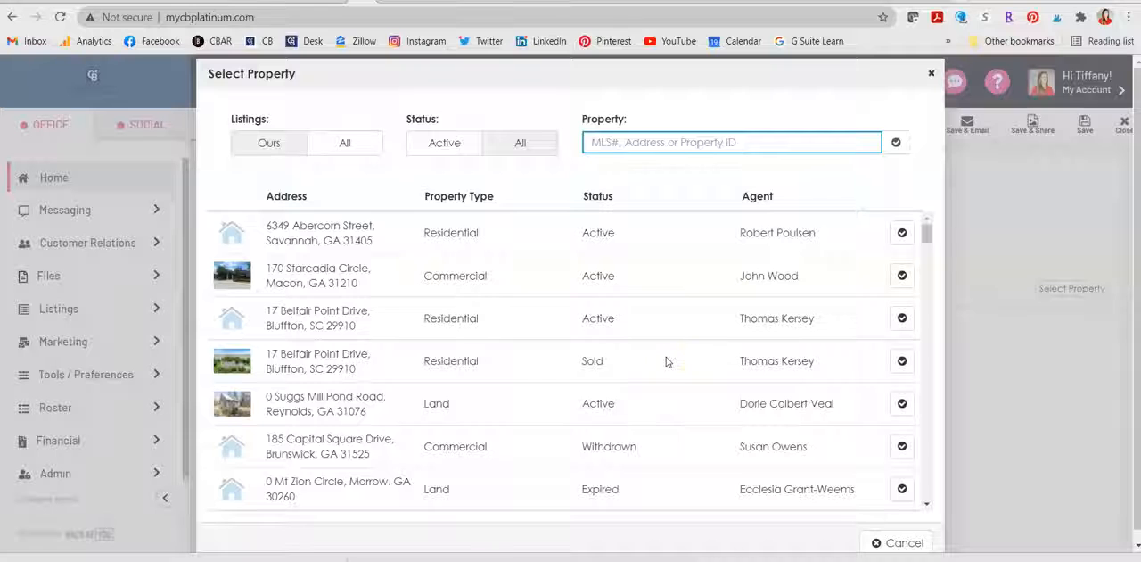
{"action": "scroll", "coordinate": [500, 413], "scroll_direction": "down", "scroll_amount": 3}
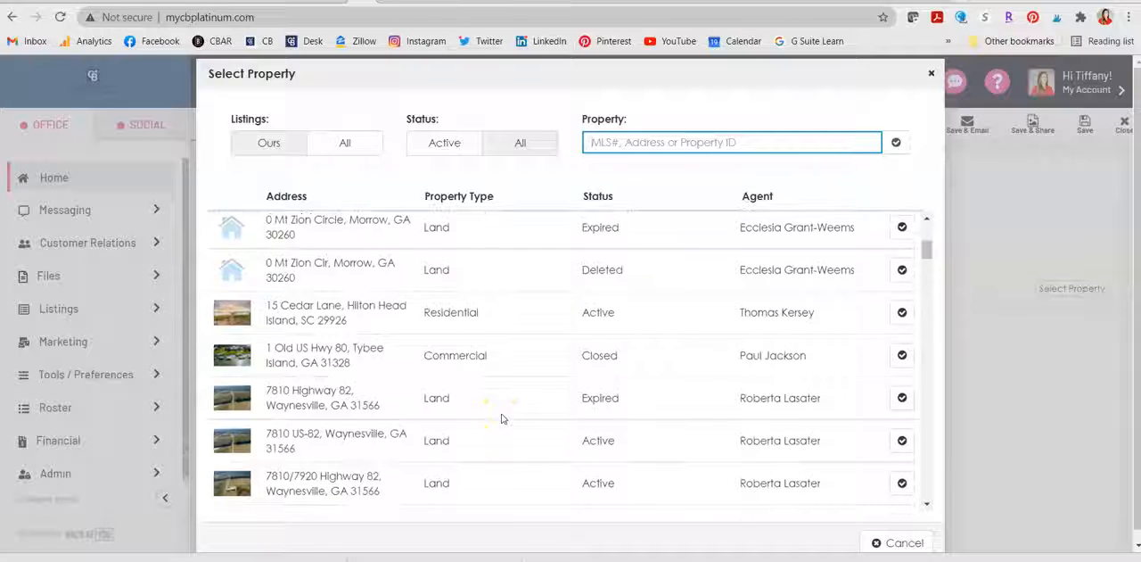
{"action": "scroll", "coordinate": [502, 419], "scroll_direction": "down", "scroll_amount": 5}
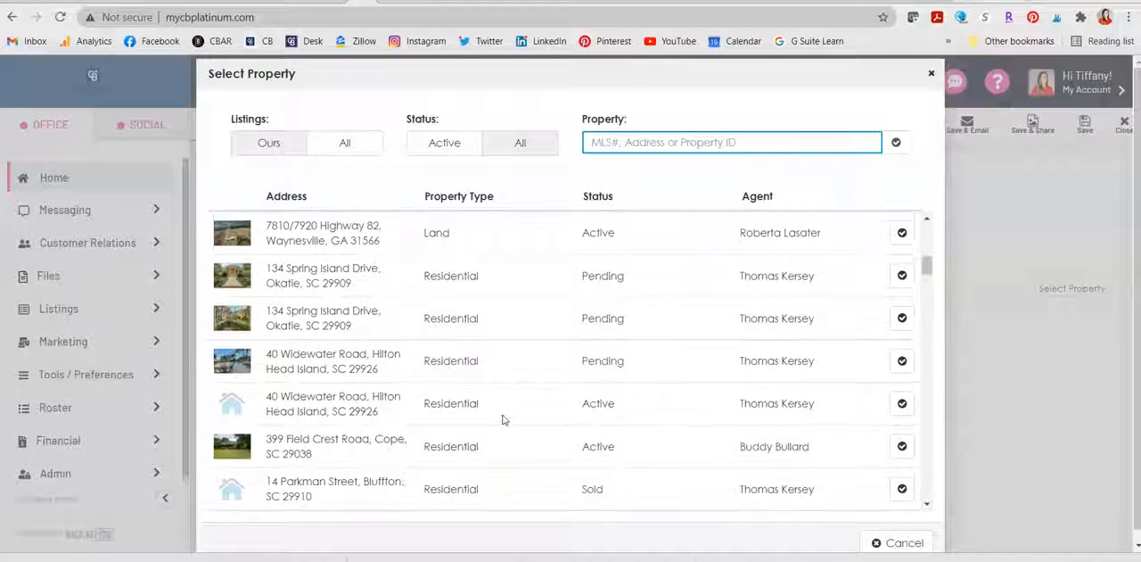
{"action": "scroll", "coordinate": [502, 419], "scroll_direction": "down", "scroll_amount": 1}
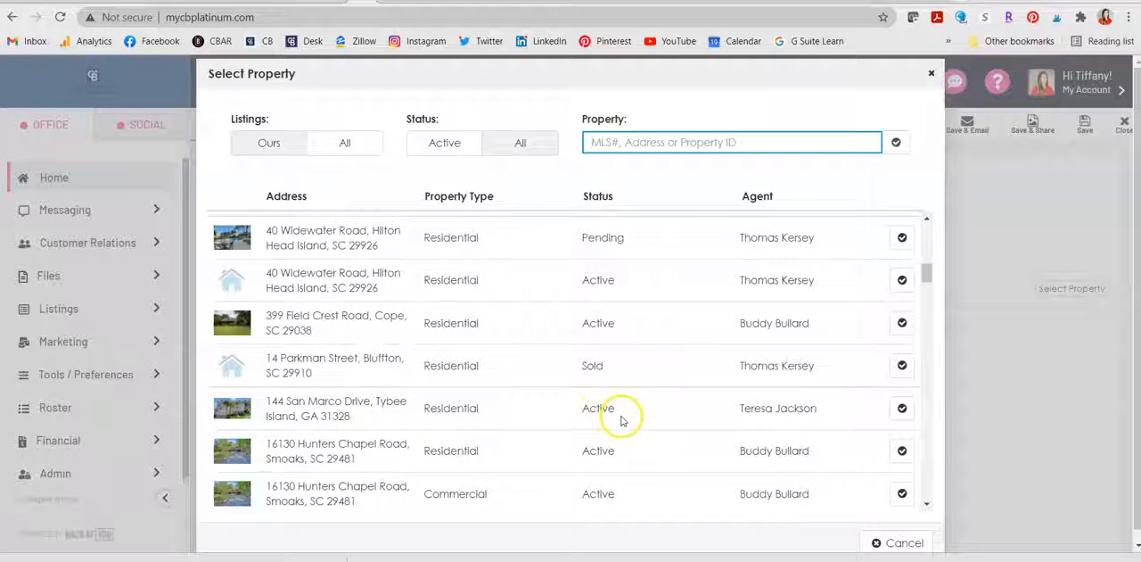
{"action": "left_click", "coordinate": [900, 410]}
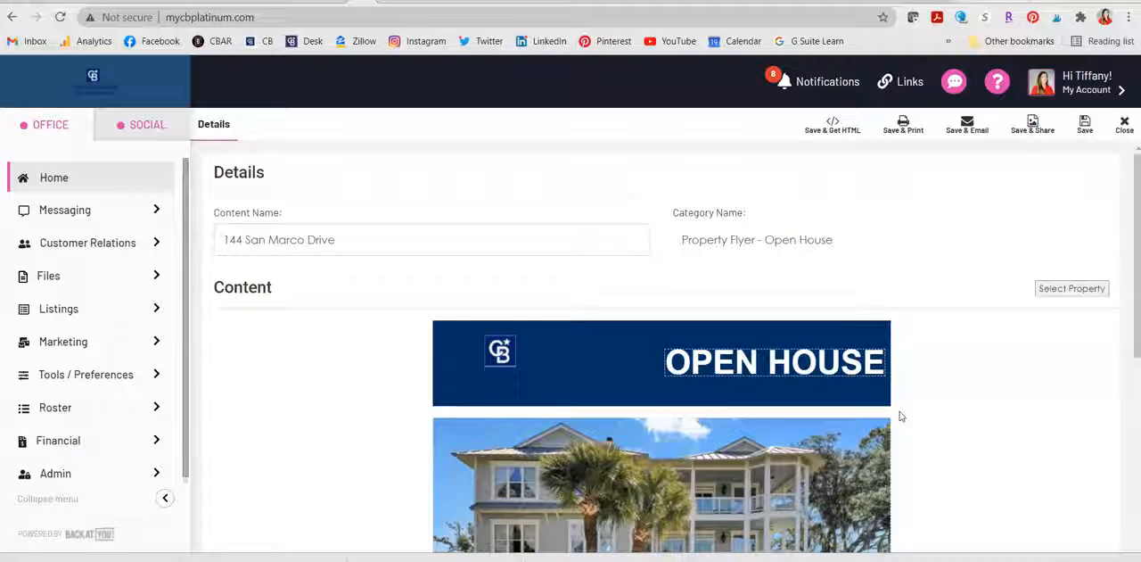
Step: Review the populated flyer's main photo, smaller photos, property details and agent footer
{"action": "scroll", "coordinate": [900, 417], "scroll_direction": "down", "scroll_amount": 3}
{"action": "scroll", "coordinate": [900, 416], "scroll_direction": "up", "scroll_amount": 1}
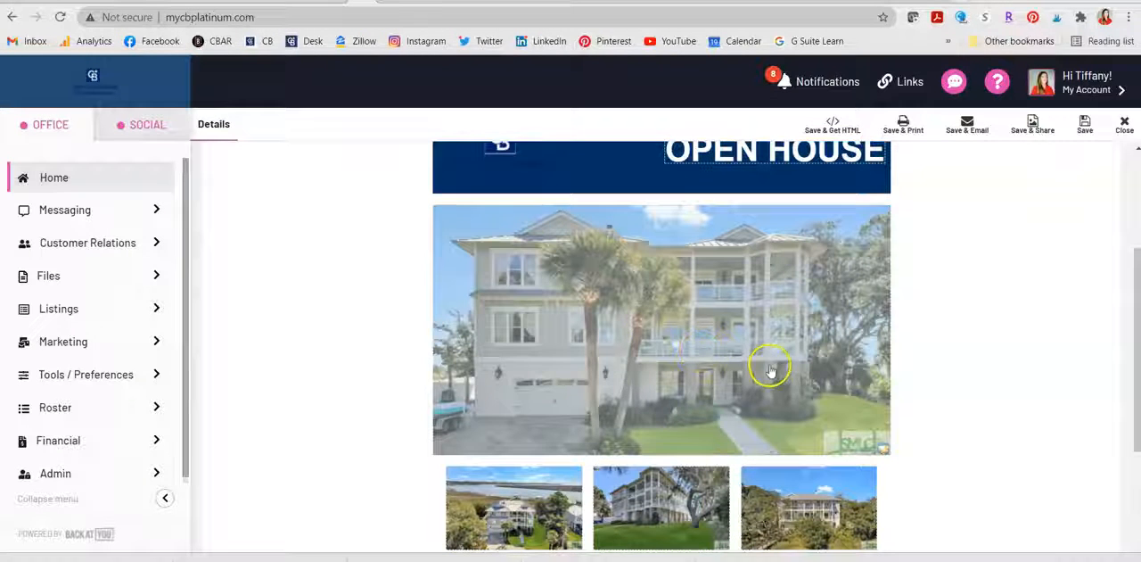
{"action": "scroll", "coordinate": [993, 351], "scroll_direction": "up", "scroll_amount": 1}
{"action": "scroll", "coordinate": [998, 353], "scroll_direction": "down", "scroll_amount": 2}
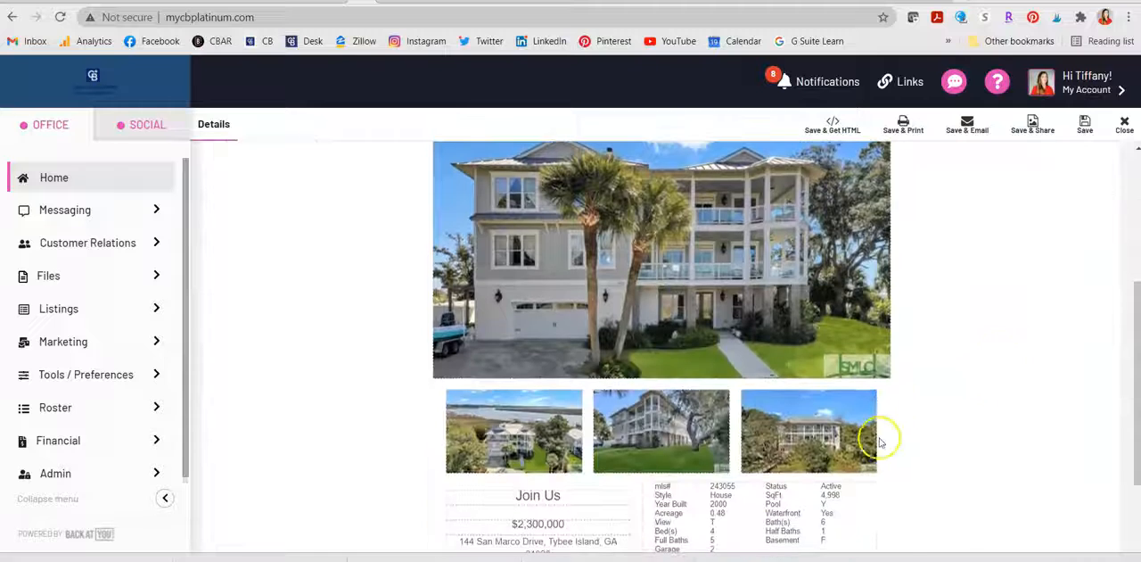
{"action": "scroll", "coordinate": [1059, 398], "scroll_direction": "down", "scroll_amount": 2}
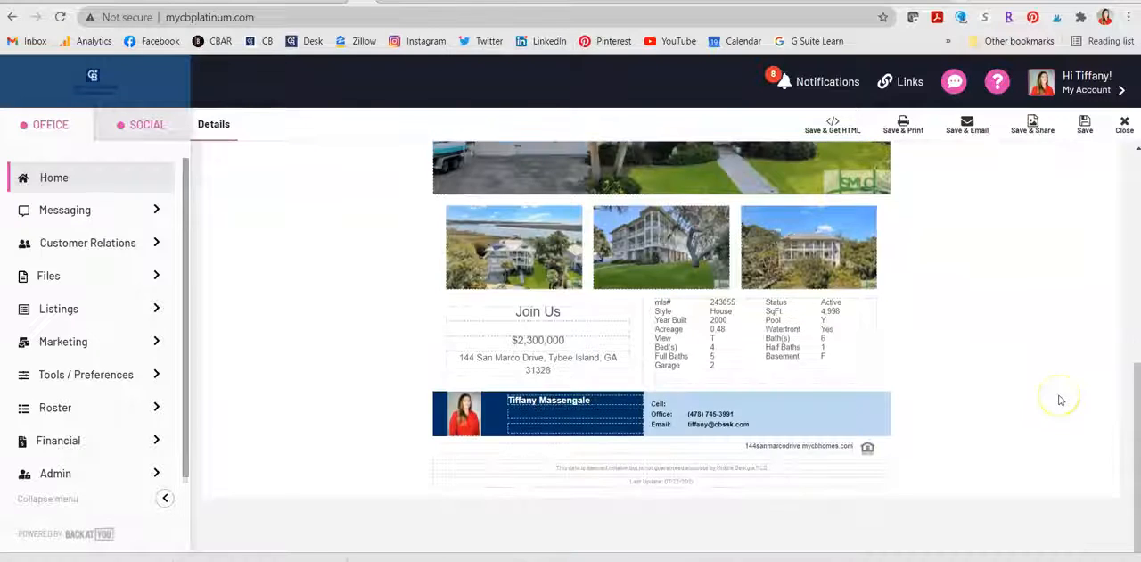
Step: Check the agent photo in the flyer footer and view the My Account options, closing them again
{"action": "left_click", "coordinate": [465, 418]}
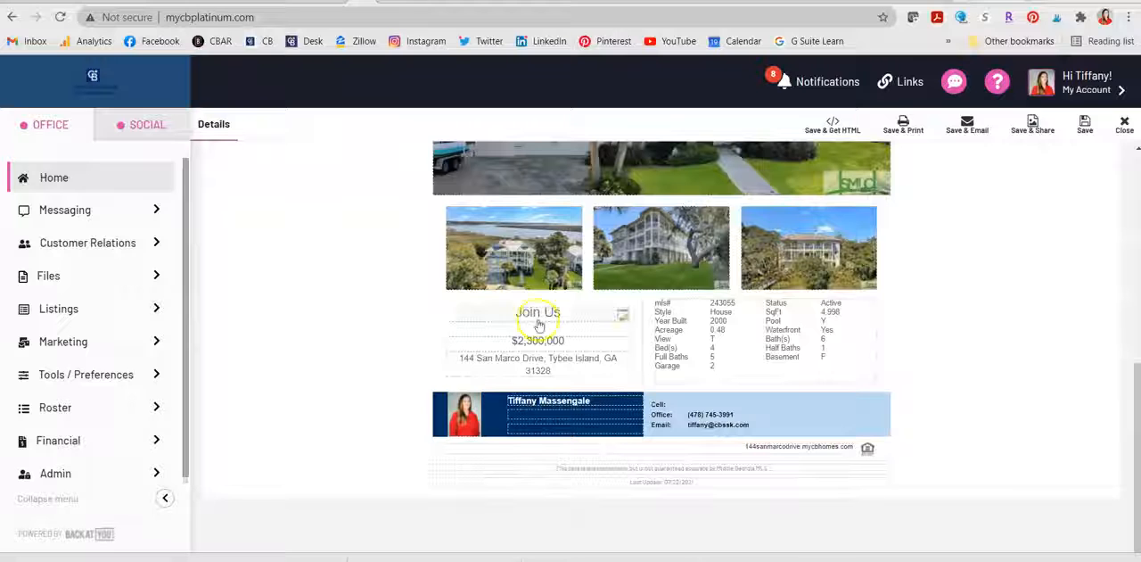
{"action": "left_click", "coordinate": [1063, 91]}
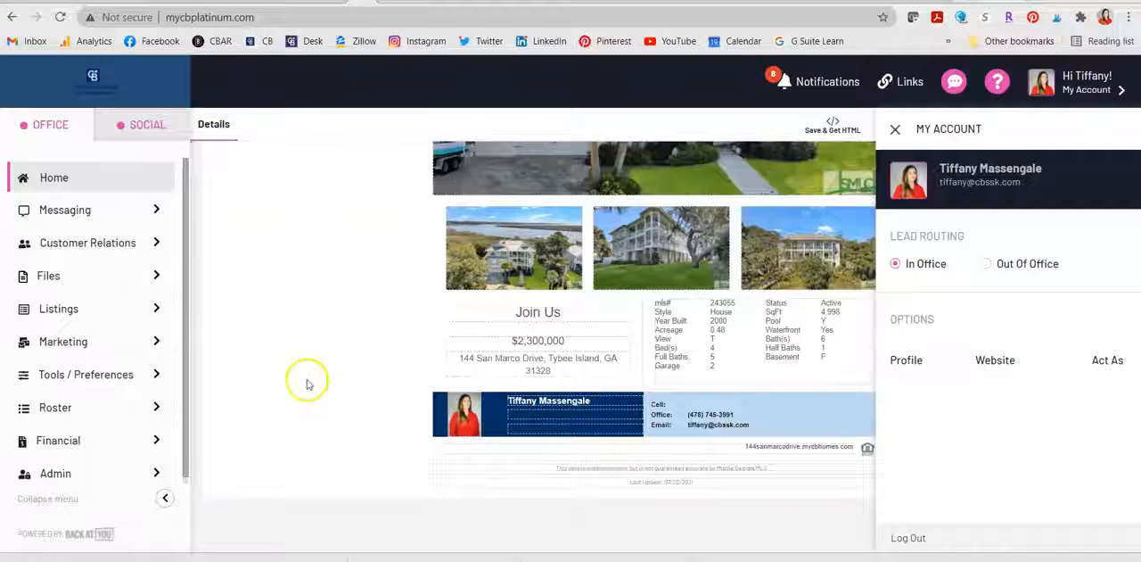
{"action": "left_click", "coordinate": [898, 130]}
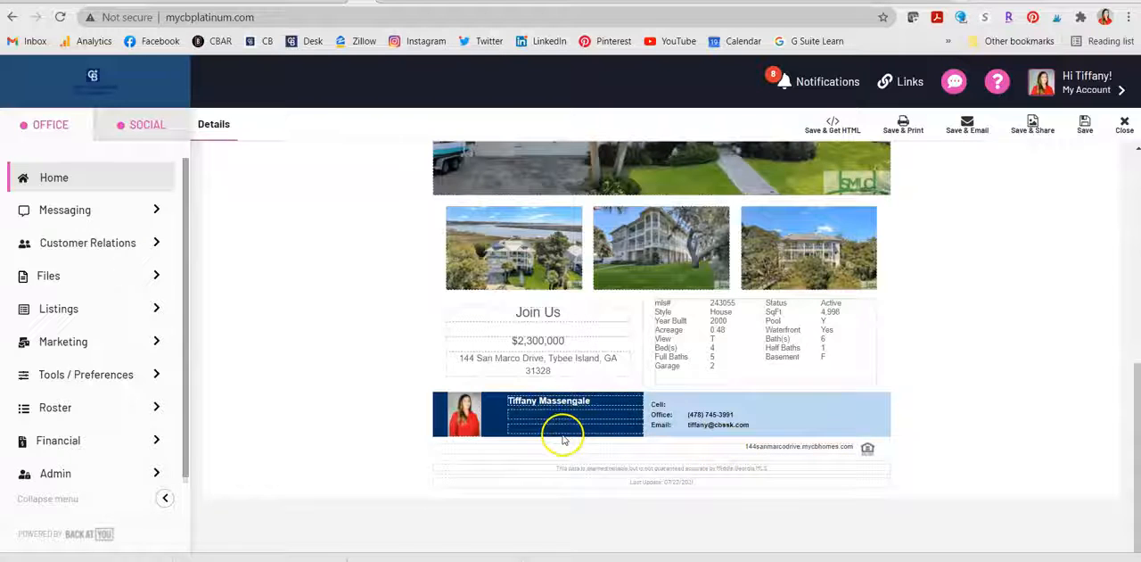
Step: Replace the third small photo on the flyer with the property's kitchen photo 243055_015.jpg and save the image change
{"action": "scroll", "coordinate": [1076, 286], "scroll_direction": "up", "scroll_amount": 3}
{"action": "scroll", "coordinate": [958, 241], "scroll_direction": "down", "scroll_amount": 2}
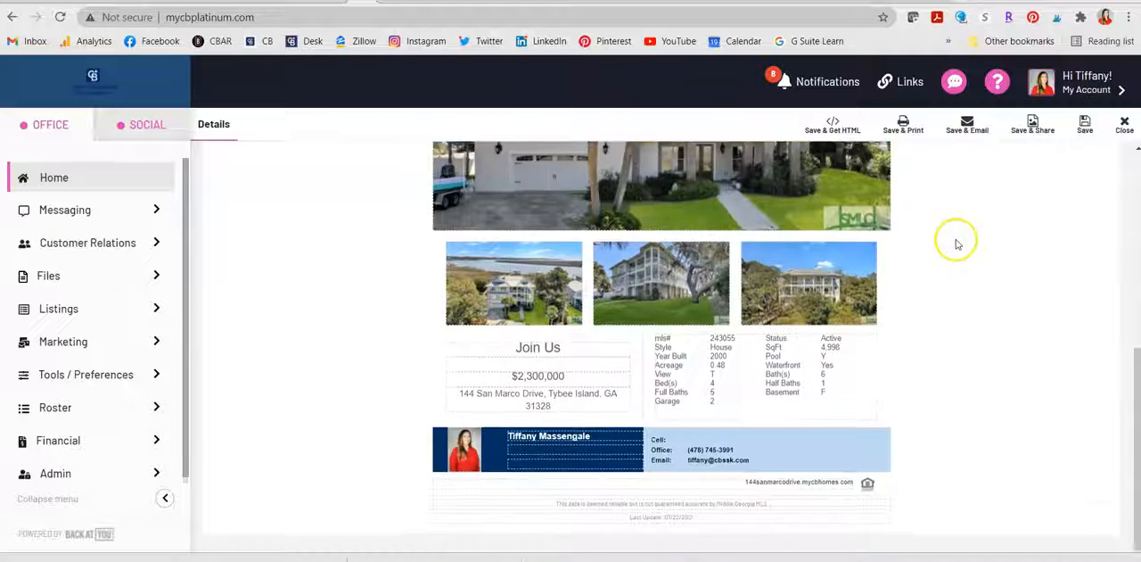
{"action": "scroll", "coordinate": [692, 162], "scroll_direction": "up", "scroll_amount": 3}
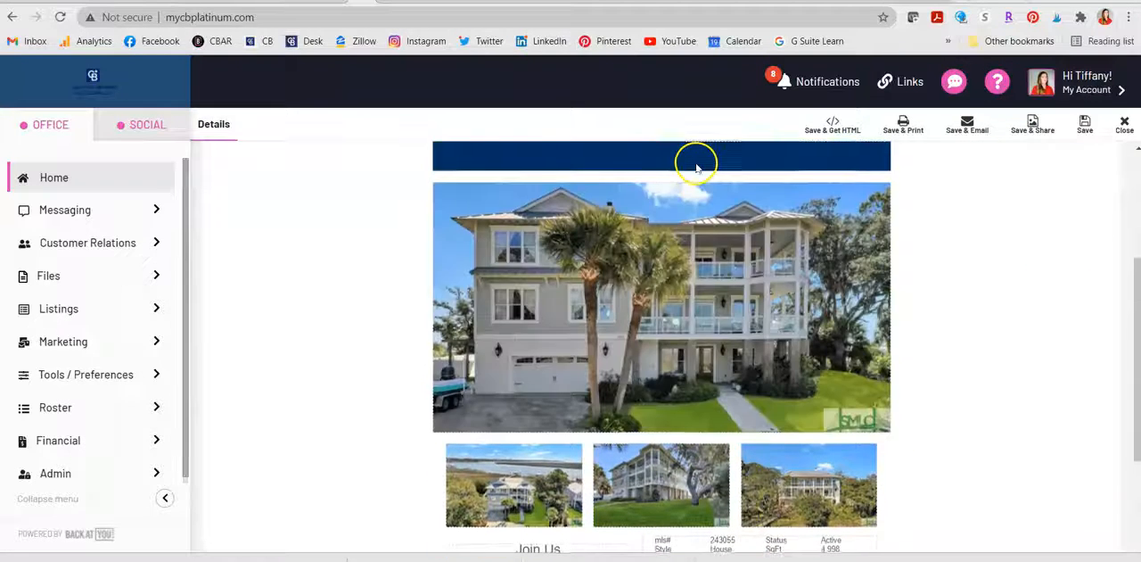
{"action": "scroll", "coordinate": [710, 473], "scroll_direction": "down", "scroll_amount": 1}
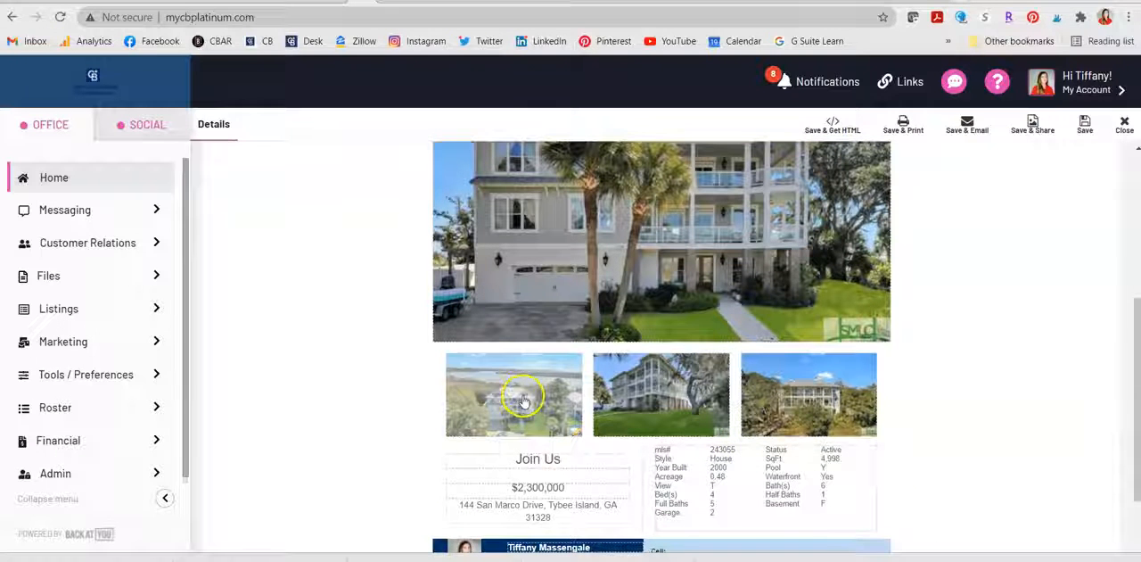
{"action": "left_click", "coordinate": [814, 411]}
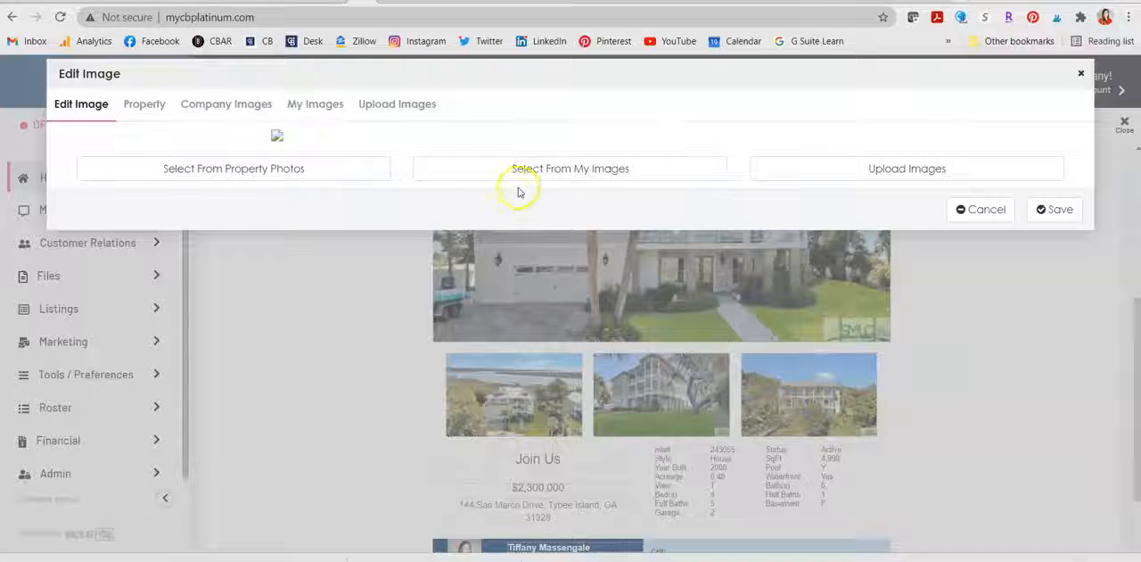
{"action": "left_click", "coordinate": [335, 172]}
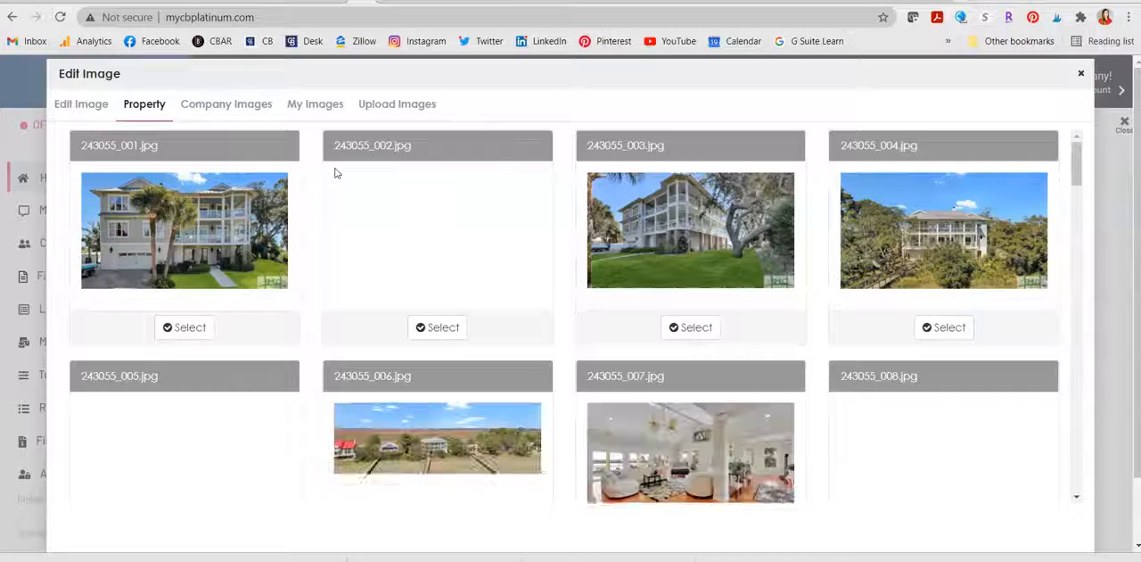
{"action": "scroll", "coordinate": [739, 369], "scroll_direction": "down", "scroll_amount": 3}
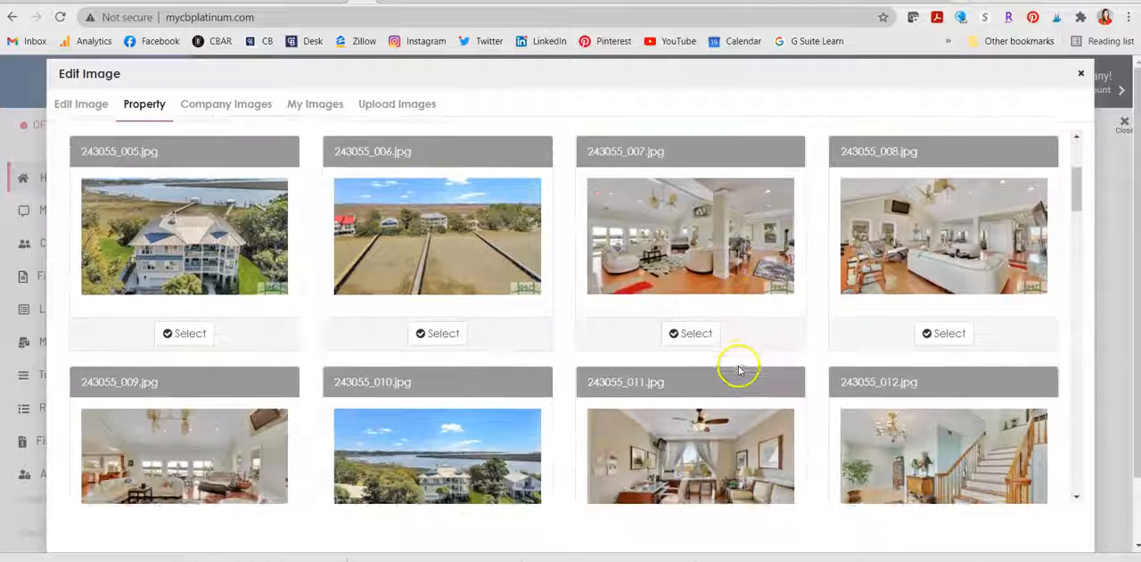
{"action": "scroll", "coordinate": [739, 370], "scroll_direction": "down", "scroll_amount": 4}
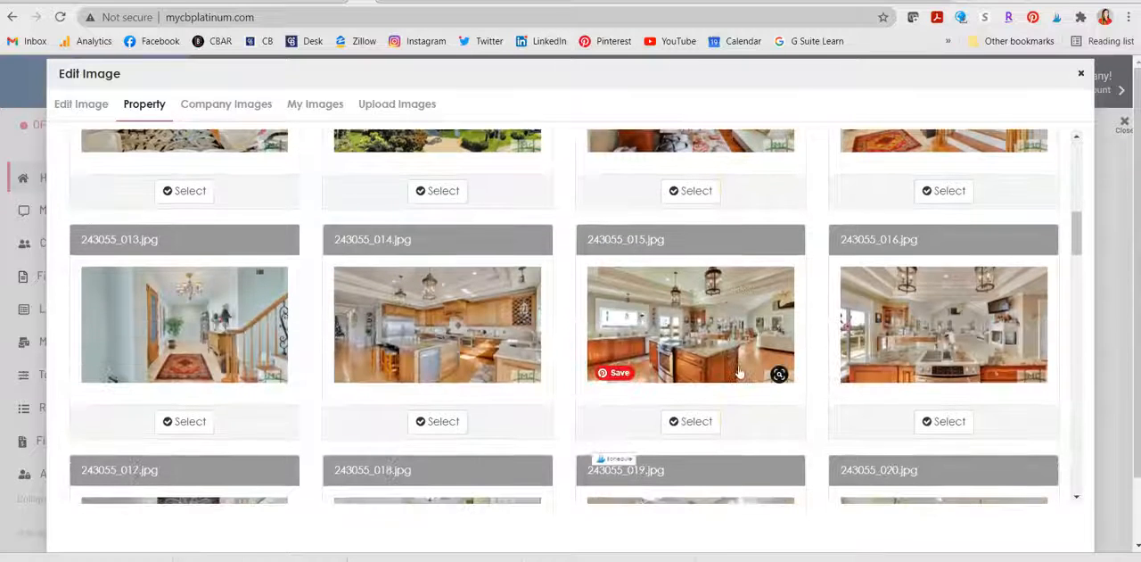
{"action": "left_click", "coordinate": [702, 421]}
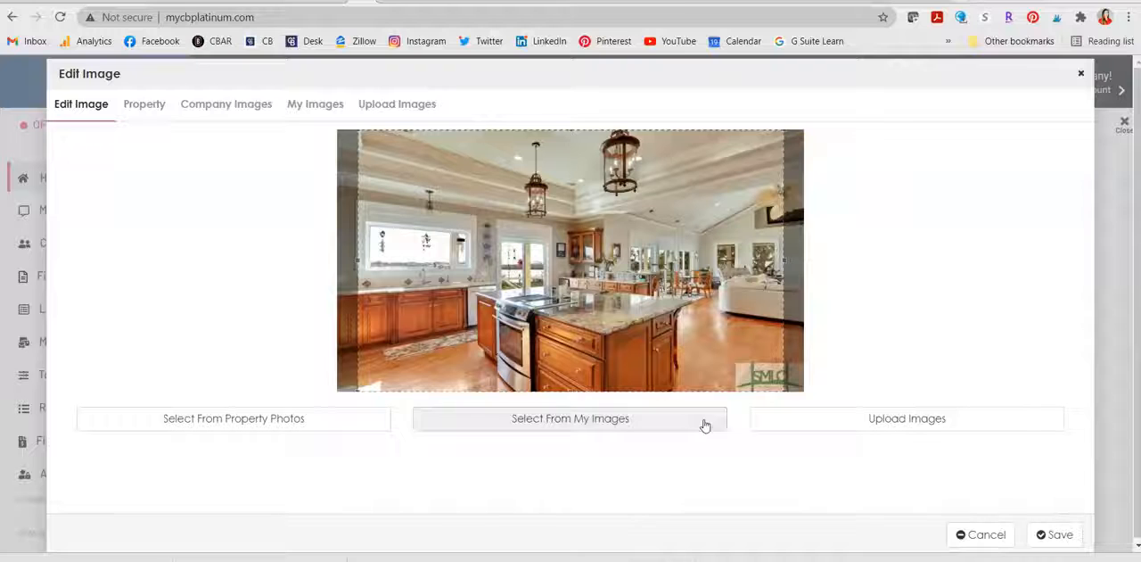
{"action": "left_click", "coordinate": [1055, 535]}
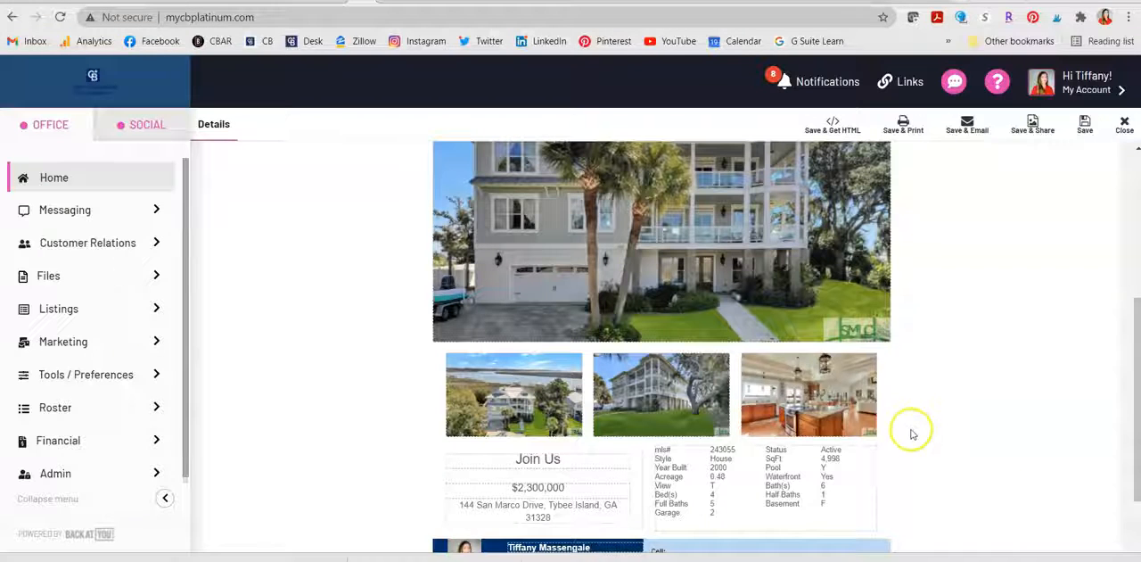
Step: Review the flyer and browse the property photos available for its main image, closing the image editor without choosing one
{"action": "scroll", "coordinate": [936, 433], "scroll_direction": "down", "scroll_amount": 3}
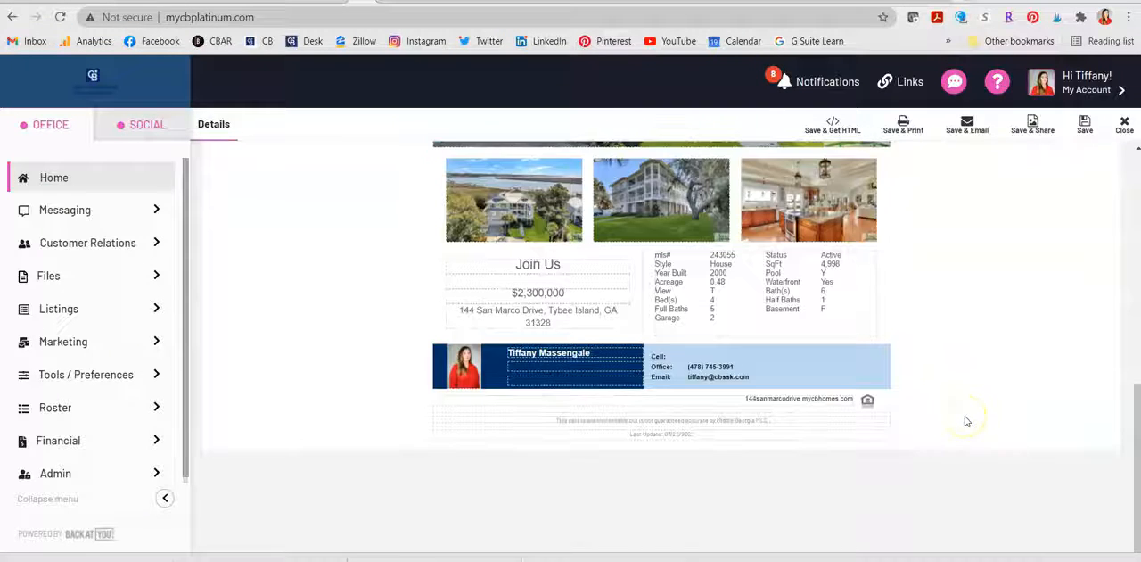
{"action": "scroll", "coordinate": [965, 420], "scroll_direction": "up", "scroll_amount": 5}
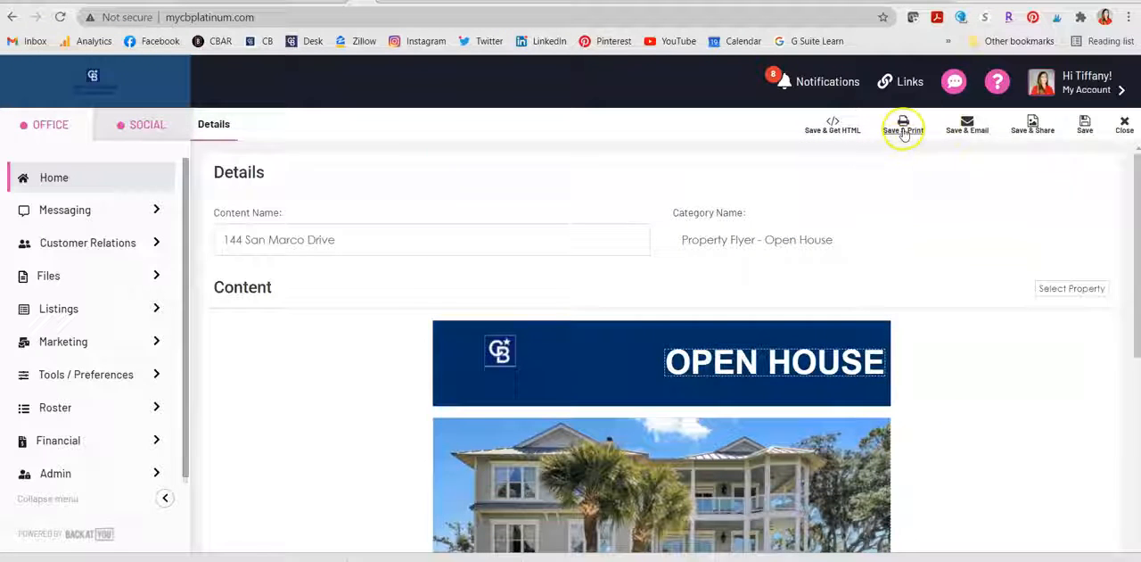
{"action": "scroll", "coordinate": [1016, 467], "scroll_direction": "down", "scroll_amount": 4}
{"action": "scroll", "coordinate": [1017, 468], "scroll_direction": "up", "scroll_amount": 3}
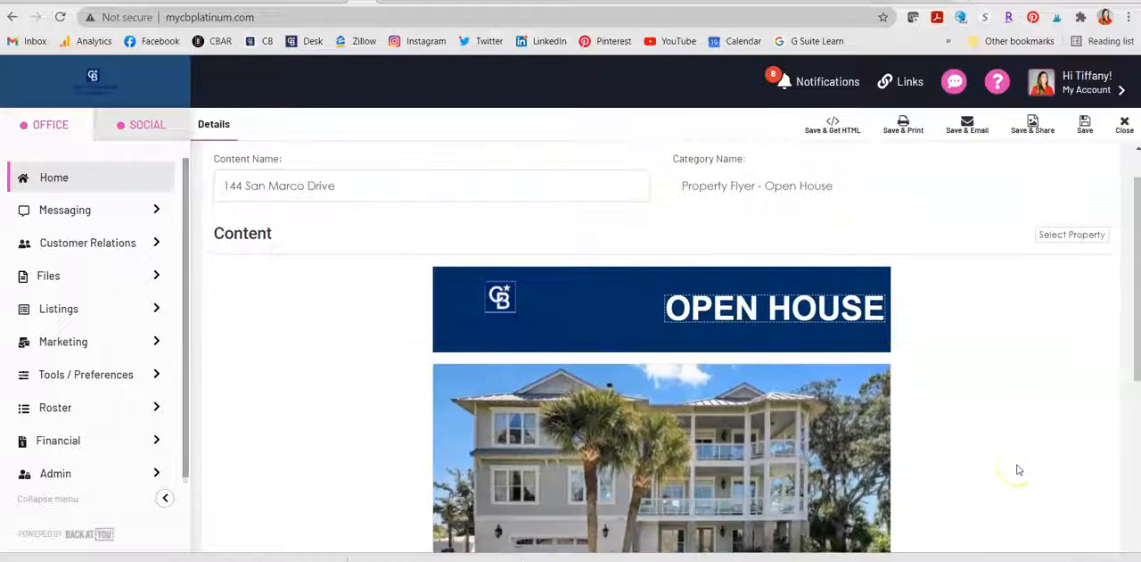
{"action": "scroll", "coordinate": [1026, 397], "scroll_direction": "down", "scroll_amount": 7}
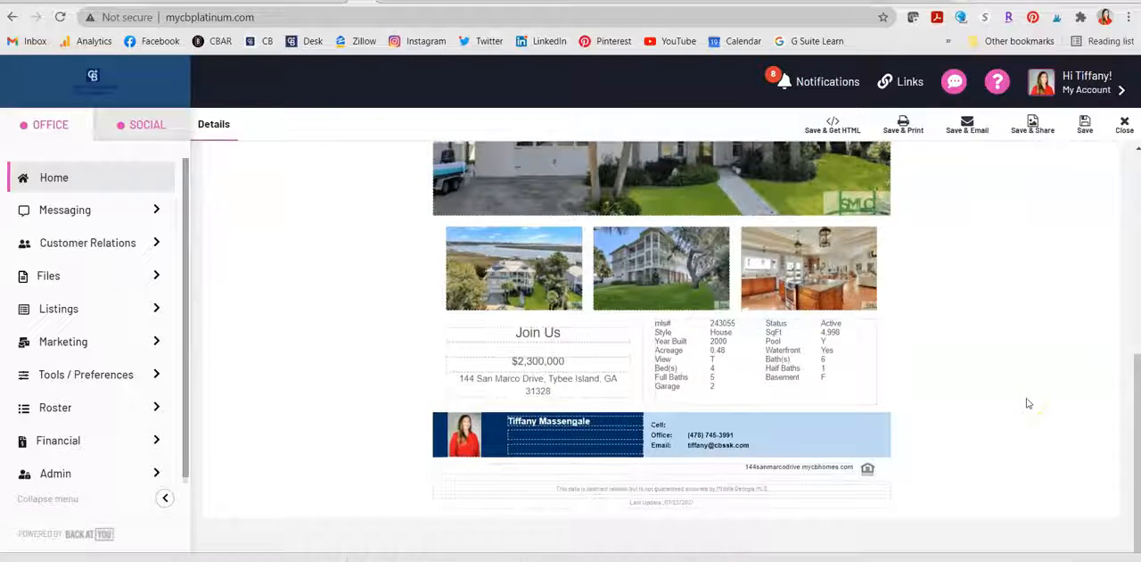
{"action": "scroll", "coordinate": [1028, 403], "scroll_direction": "up", "scroll_amount": 2}
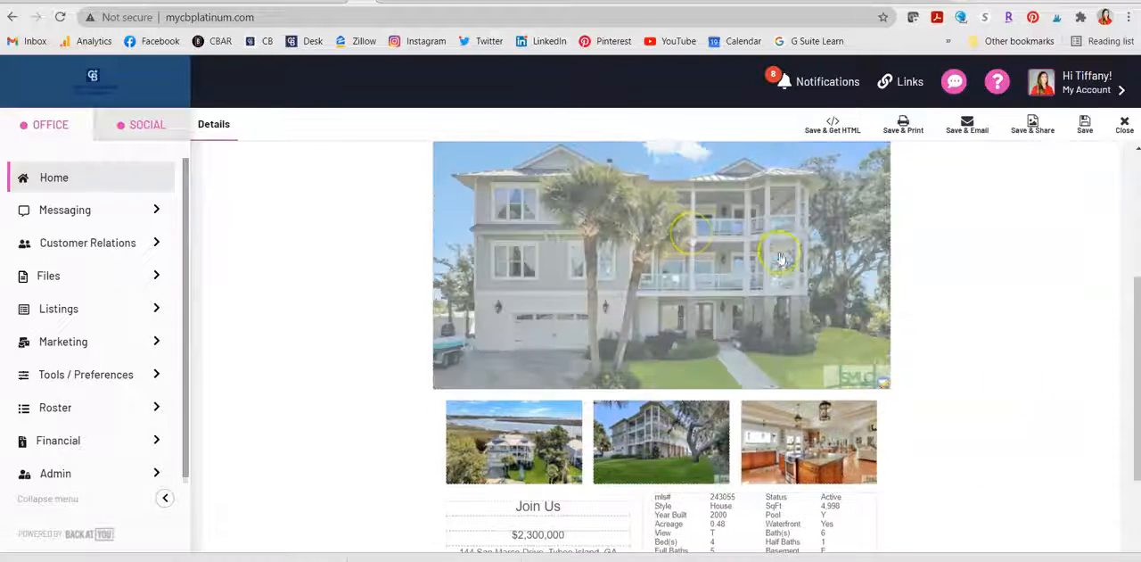
{"action": "left_click", "coordinate": [729, 263]}
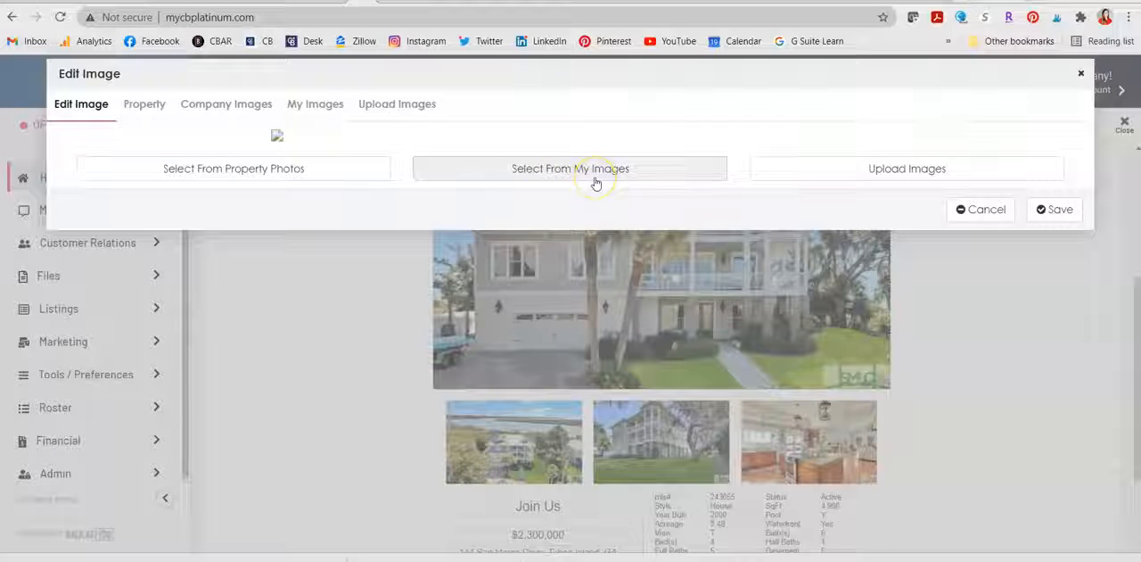
{"action": "left_click", "coordinate": [280, 178]}
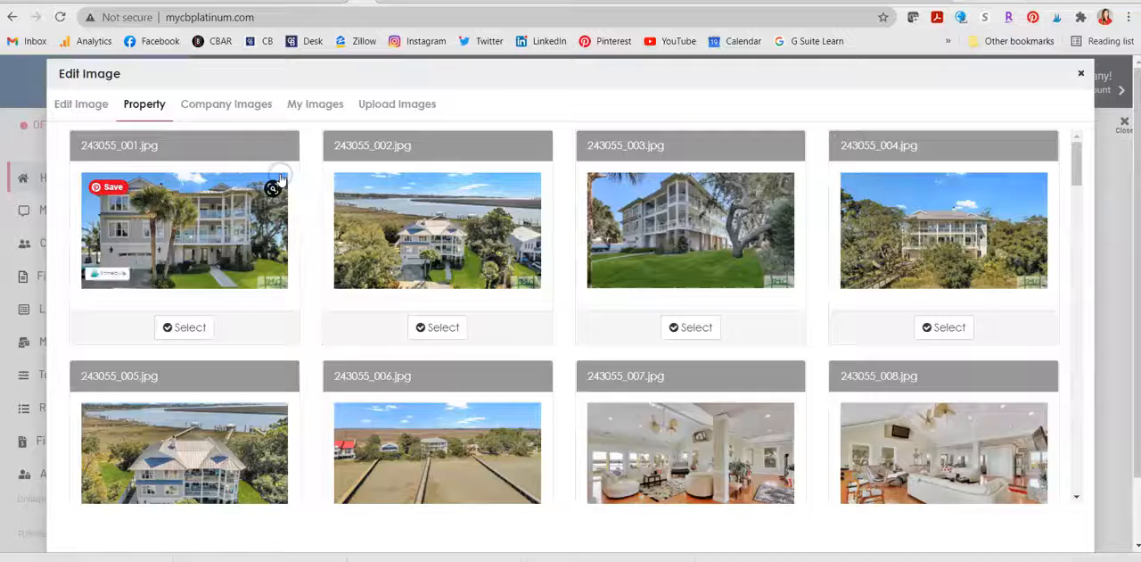
{"action": "scroll", "coordinate": [620, 326], "scroll_direction": "down", "scroll_amount": 4}
{"action": "scroll", "coordinate": [620, 326], "scroll_direction": "down", "scroll_amount": 8}
{"action": "scroll", "coordinate": [621, 327], "scroll_direction": "up", "scroll_amount": 5}
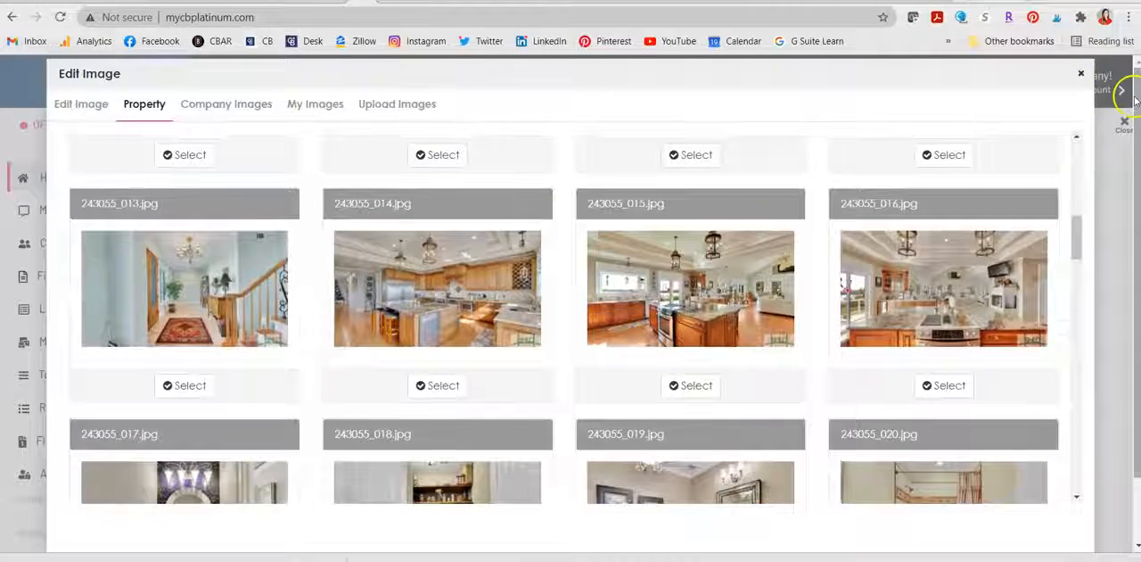
{"action": "left_click", "coordinate": [1081, 76]}
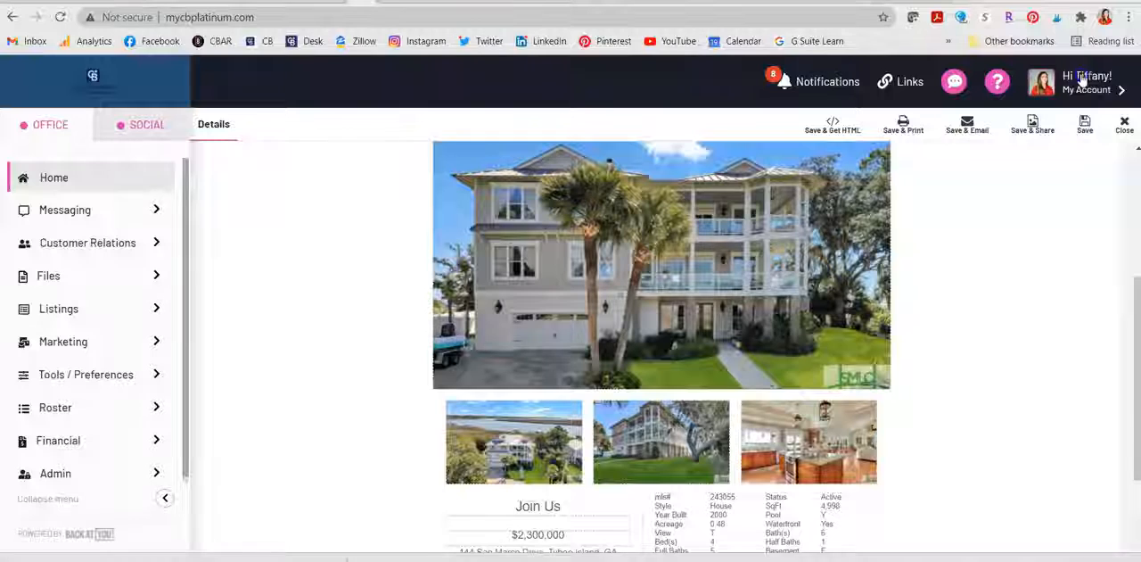
Step: Save and print the open house flyer
{"action": "scroll", "coordinate": [1106, 361], "scroll_direction": "down", "scroll_amount": 5}
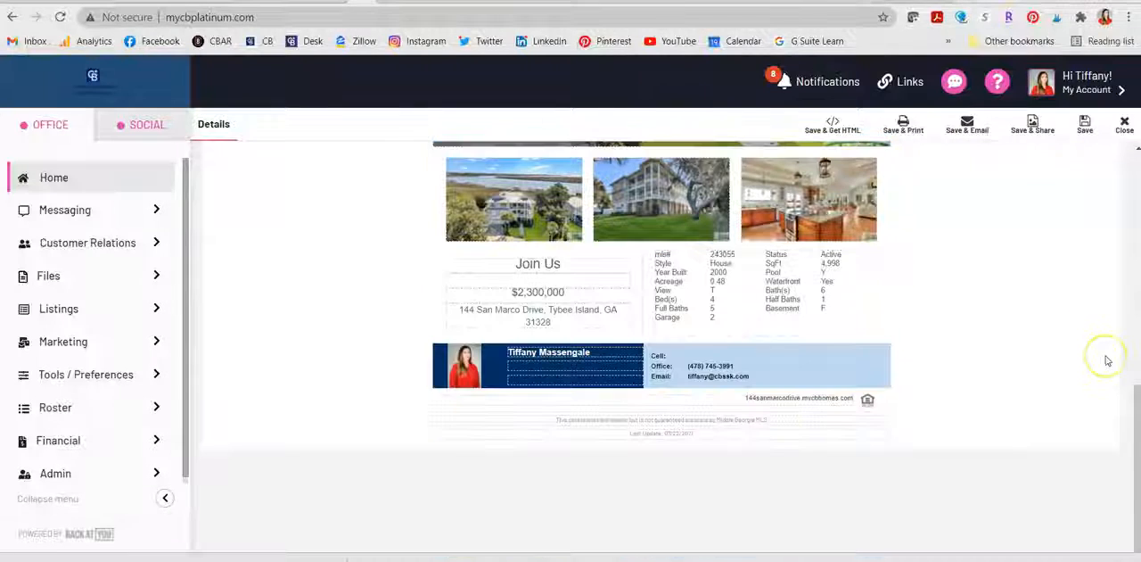
{"action": "left_click", "coordinate": [906, 125]}
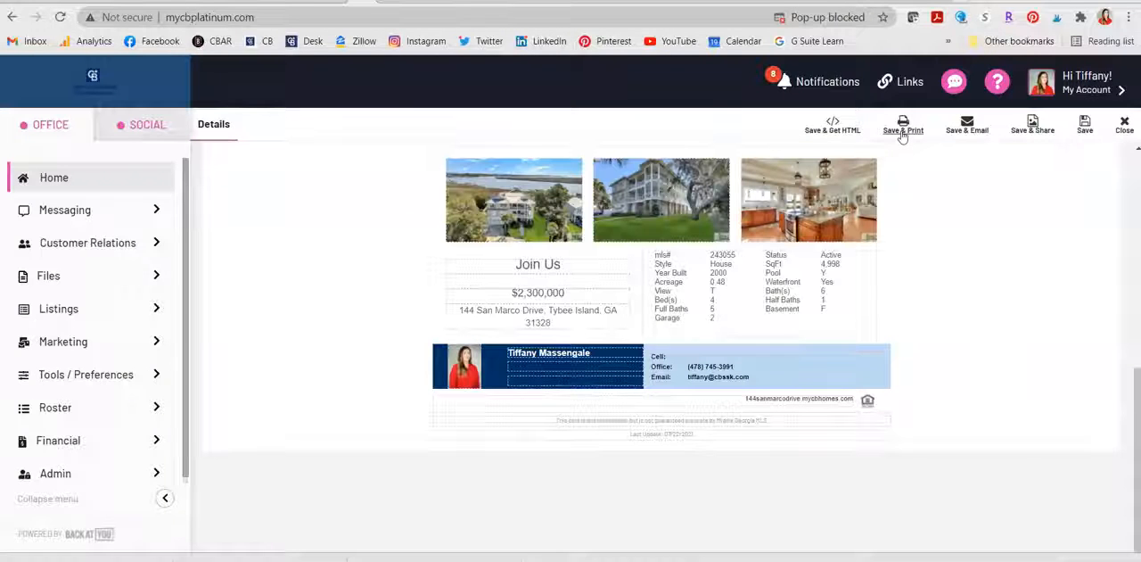
{"action": "scroll", "coordinate": [1009, 309], "scroll_direction": "up", "scroll_amount": 7}
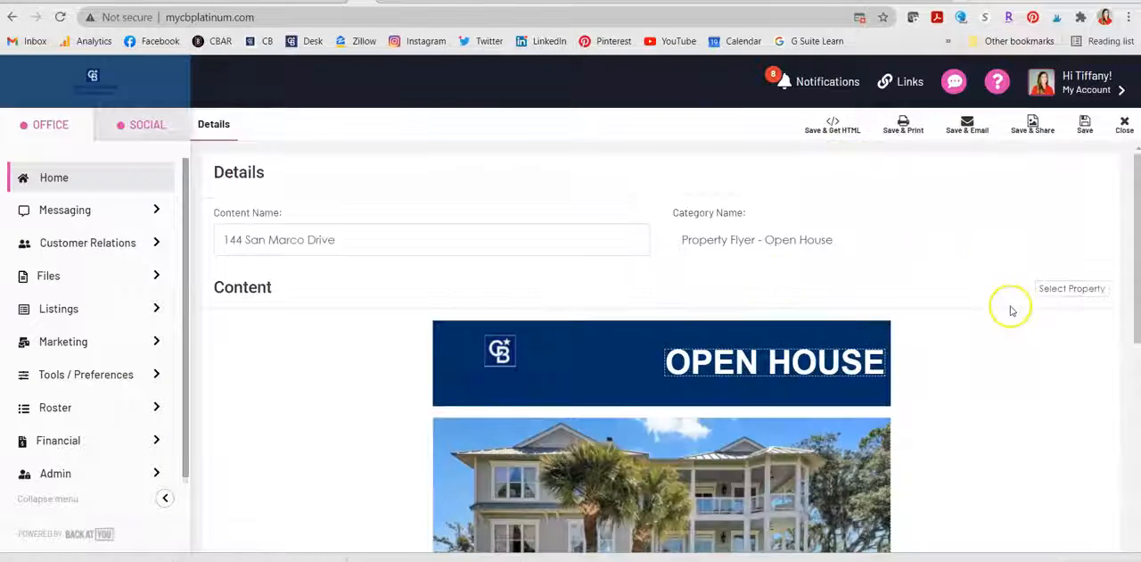
Step: Print the open house flyer from My Saved Content, review the PDF and return to the saved content
{"action": "left_click", "coordinate": [107, 346]}
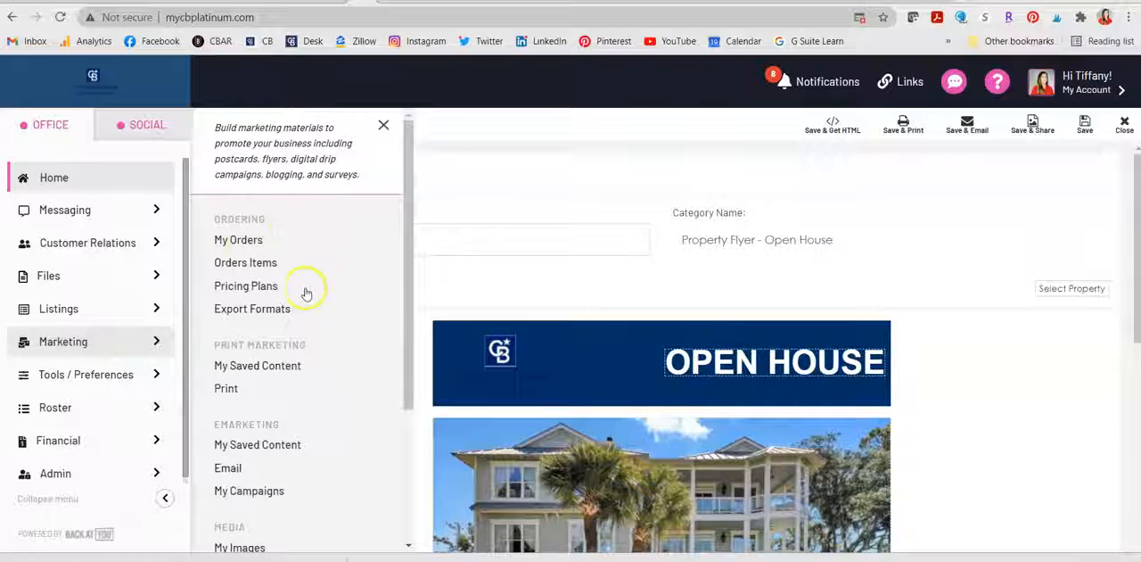
{"action": "scroll", "coordinate": [306, 334], "scroll_direction": "down", "scroll_amount": 2}
{"action": "left_click", "coordinate": [300, 346]}
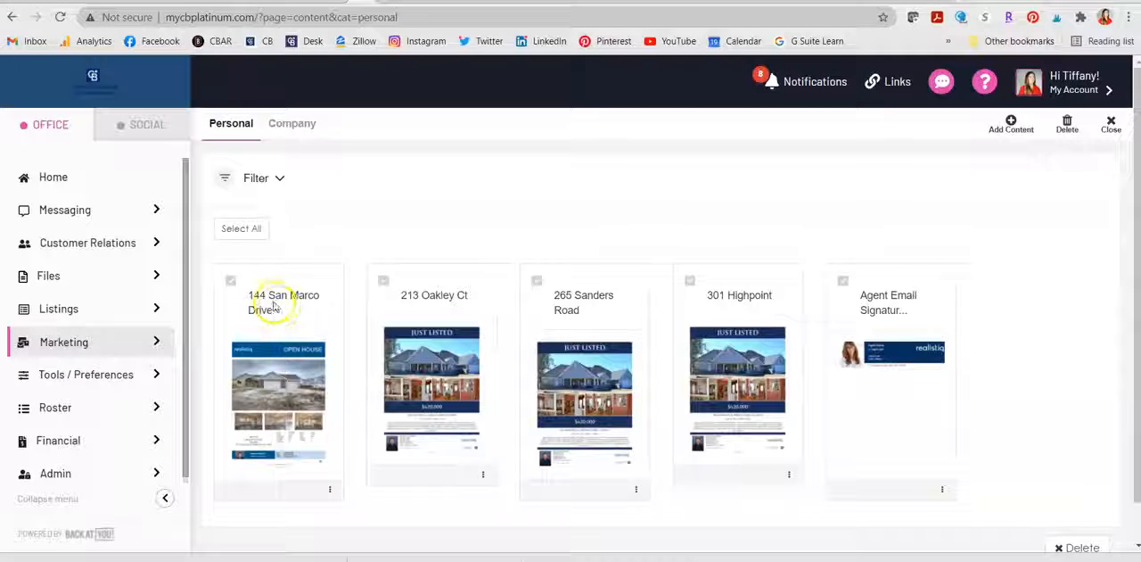
{"action": "scroll", "coordinate": [303, 307], "scroll_direction": "down", "scroll_amount": 1}
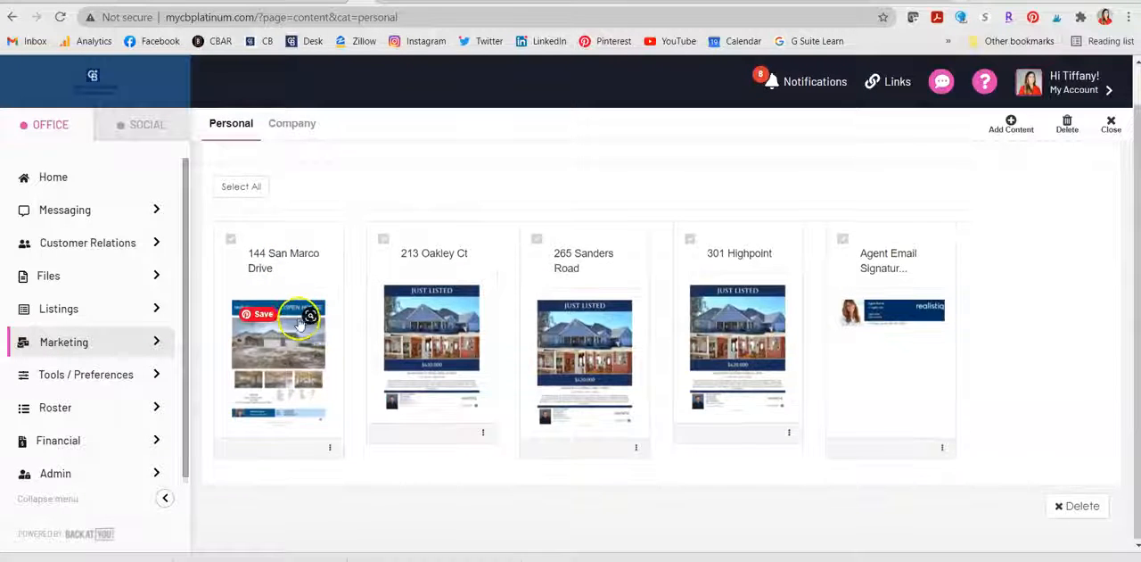
{"action": "left_click", "coordinate": [329, 446]}
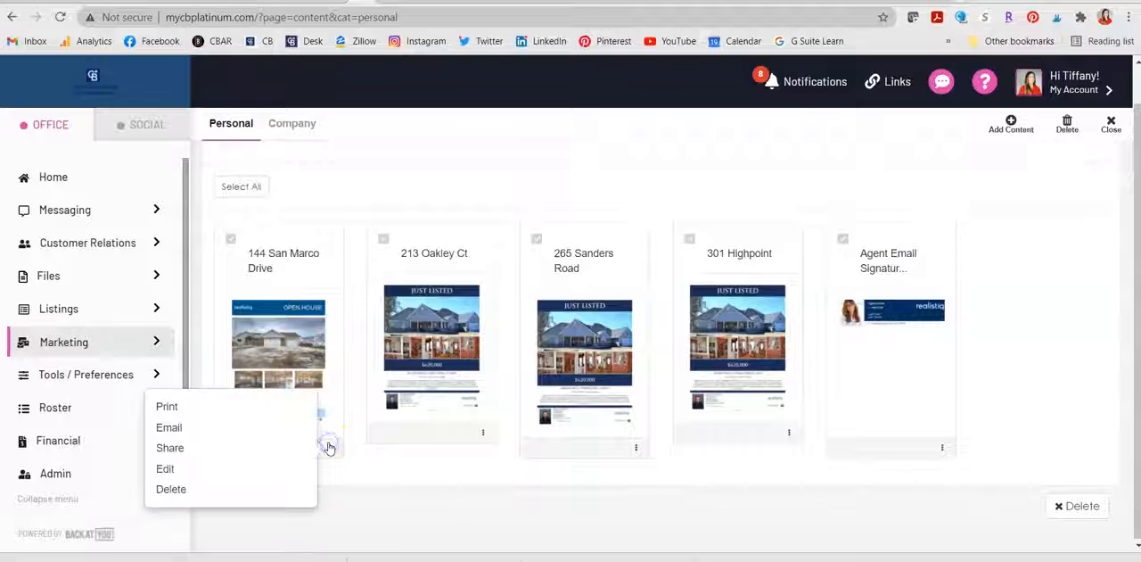
{"action": "left_click", "coordinate": [169, 405]}
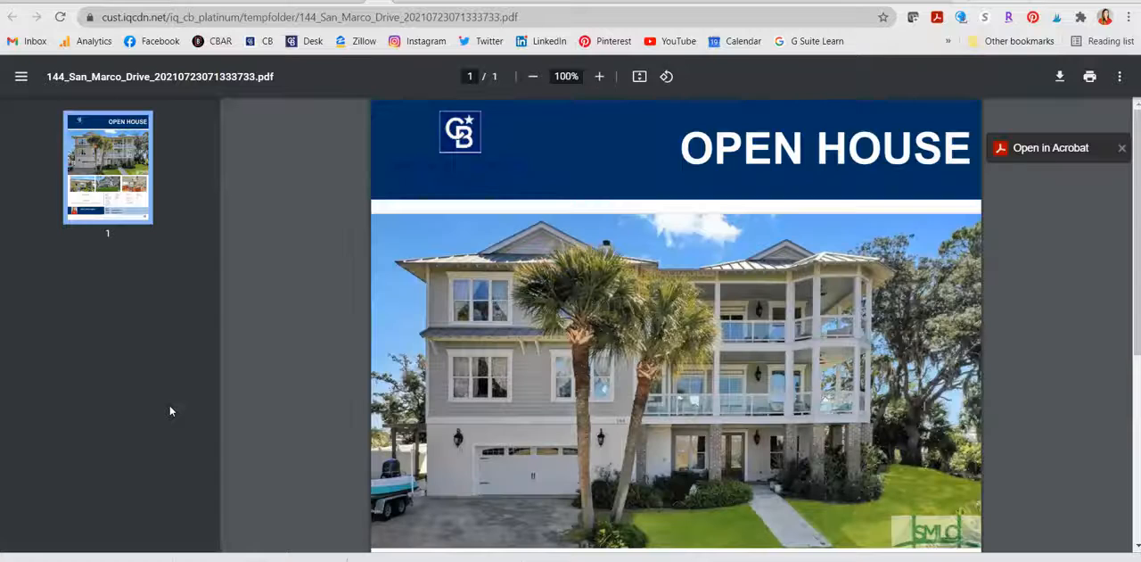
{"action": "scroll", "coordinate": [889, 361], "scroll_direction": "down", "scroll_amount": 4}
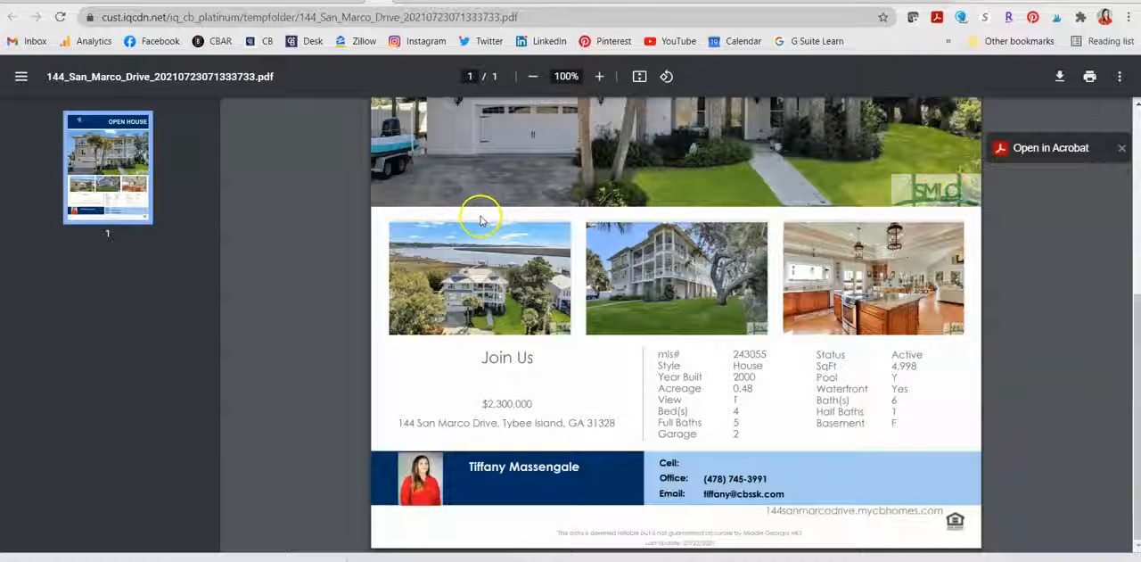
{"action": "left_click", "coordinate": [352, 2]}
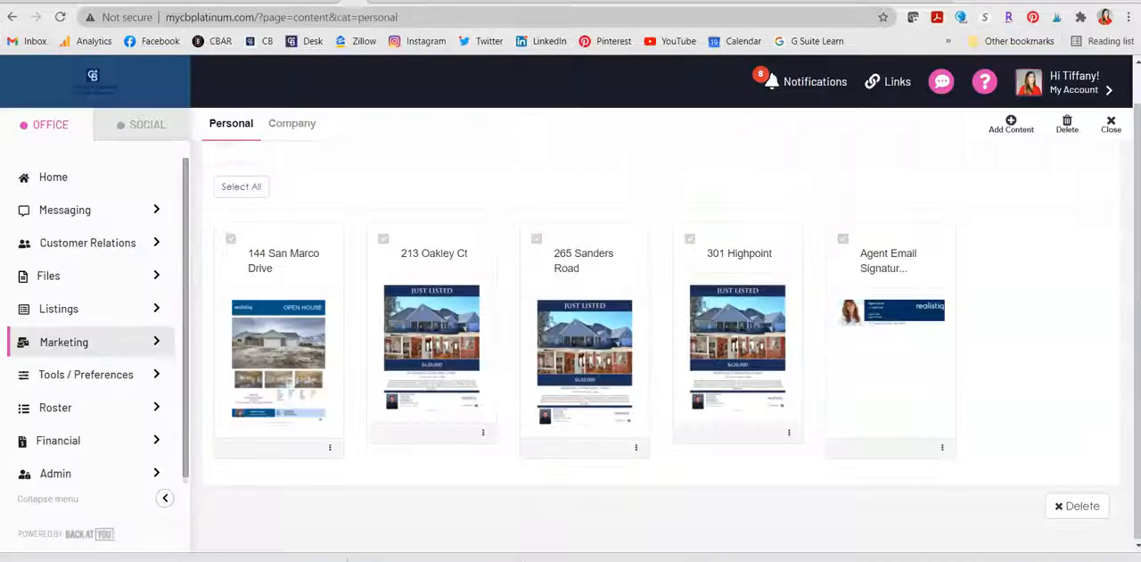
Step: Check where saved print content is accessed and view the actions available for the saved open house flyer
{"action": "left_click", "coordinate": [108, 346]}
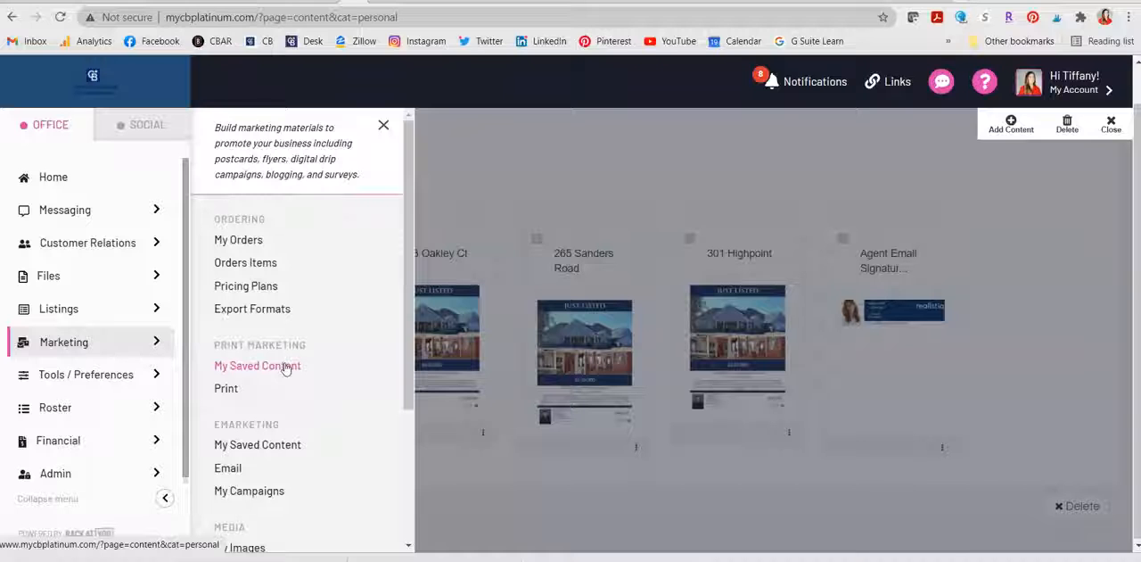
{"action": "left_click", "coordinate": [586, 224]}
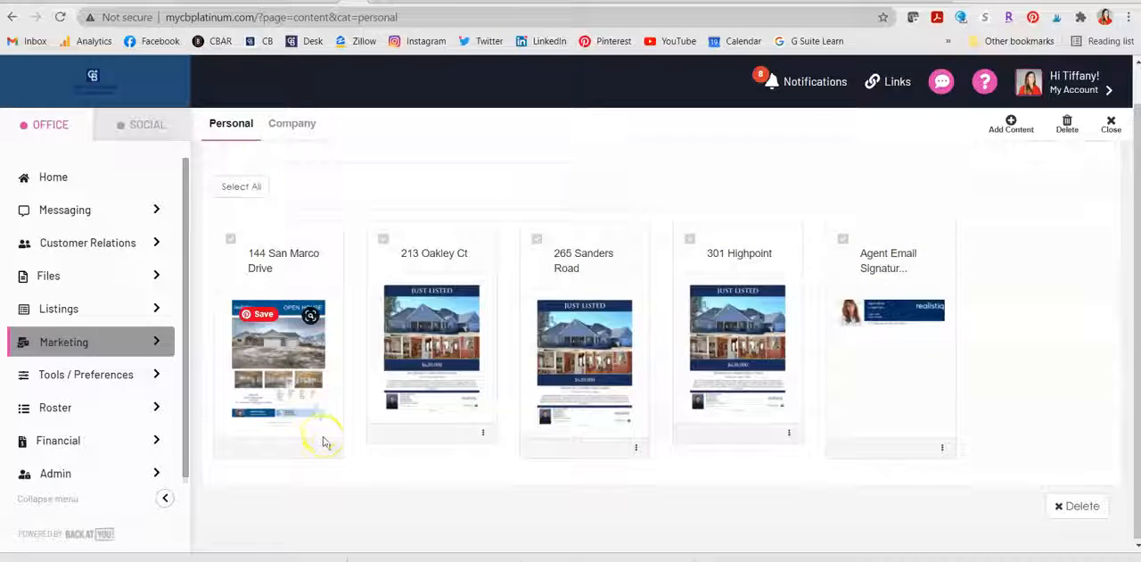
{"action": "left_click", "coordinate": [329, 446]}
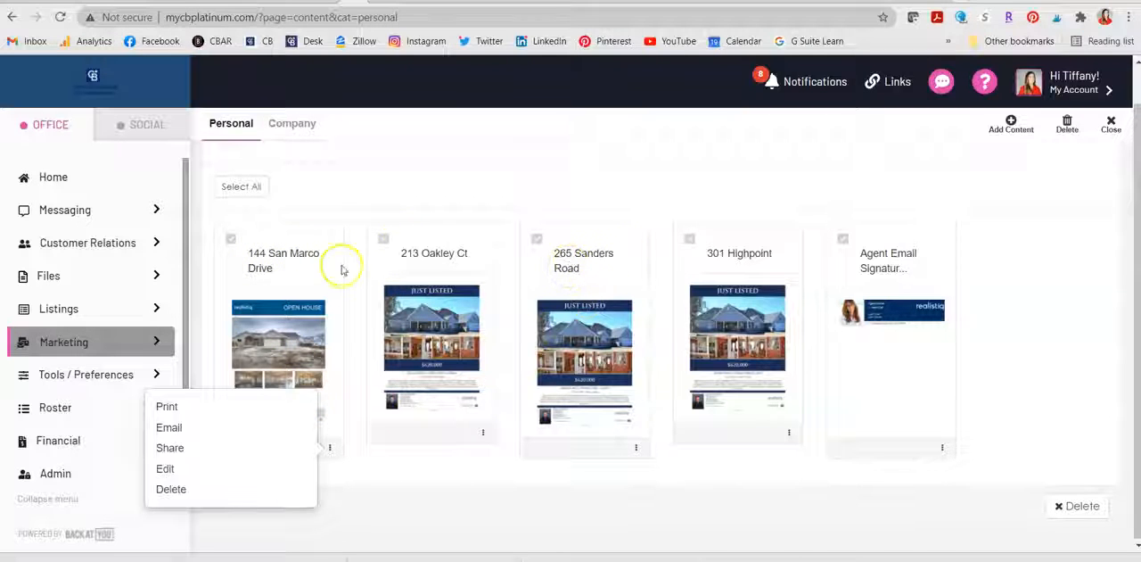
{"action": "left_click", "coordinate": [444, 511]}
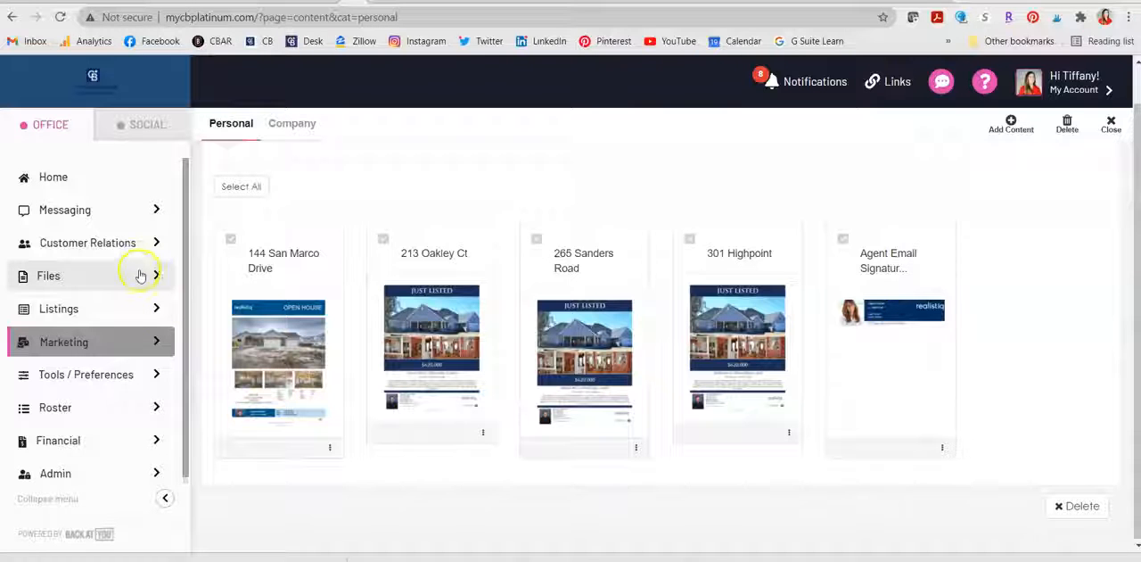
Step: Open the marketing print template picker and filter its content type to Back At You Templates
{"action": "left_click", "coordinate": [148, 338]}
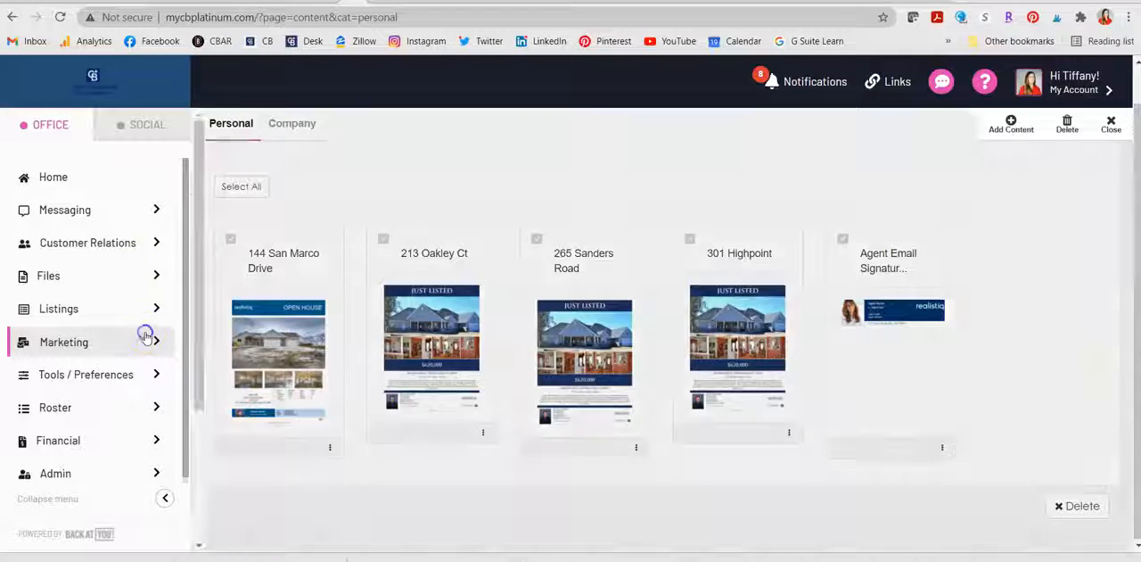
{"action": "left_click", "coordinate": [227, 388]}
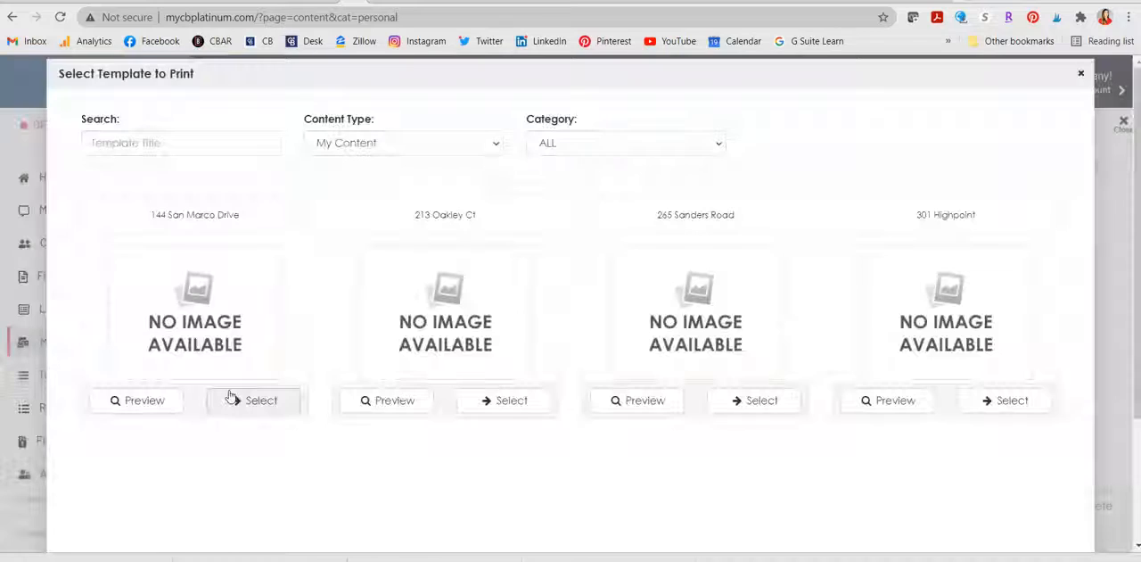
{"action": "left_click", "coordinate": [397, 143]}
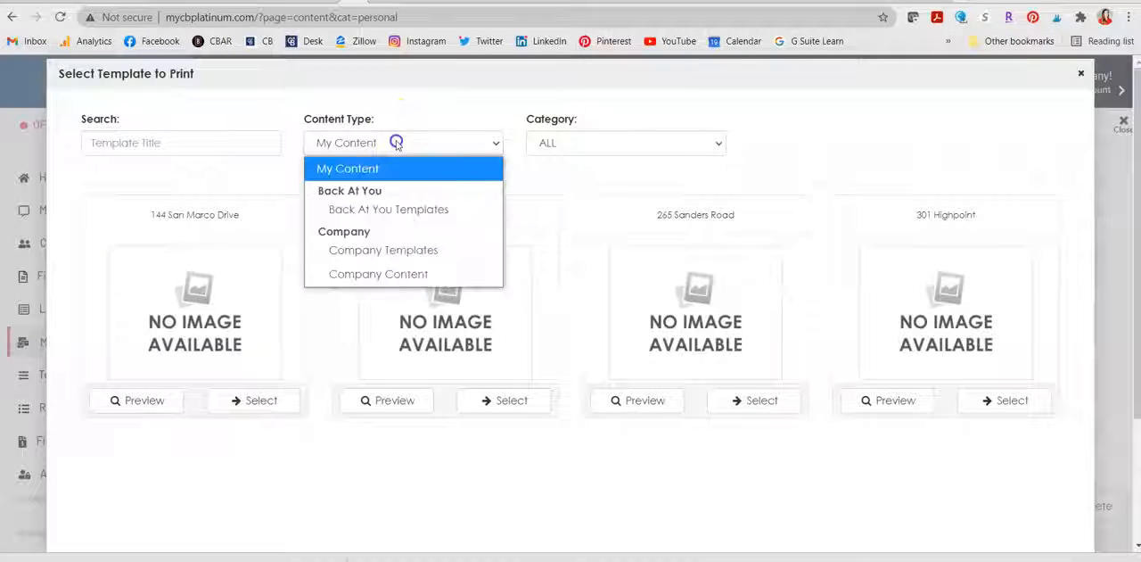
{"action": "left_click", "coordinate": [414, 209]}
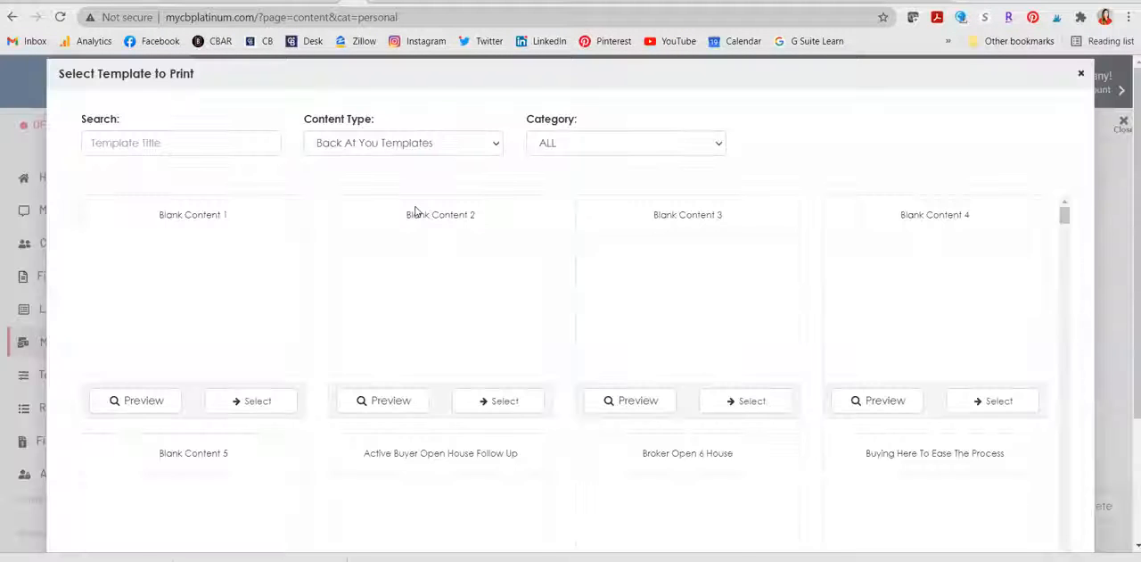
Step: Browse the Back At You print templates, examining the Coming Soon, Just Listed, Just Reduced and Just Sold flyer designs
{"action": "scroll", "coordinate": [811, 271], "scroll_direction": "down", "scroll_amount": 10}
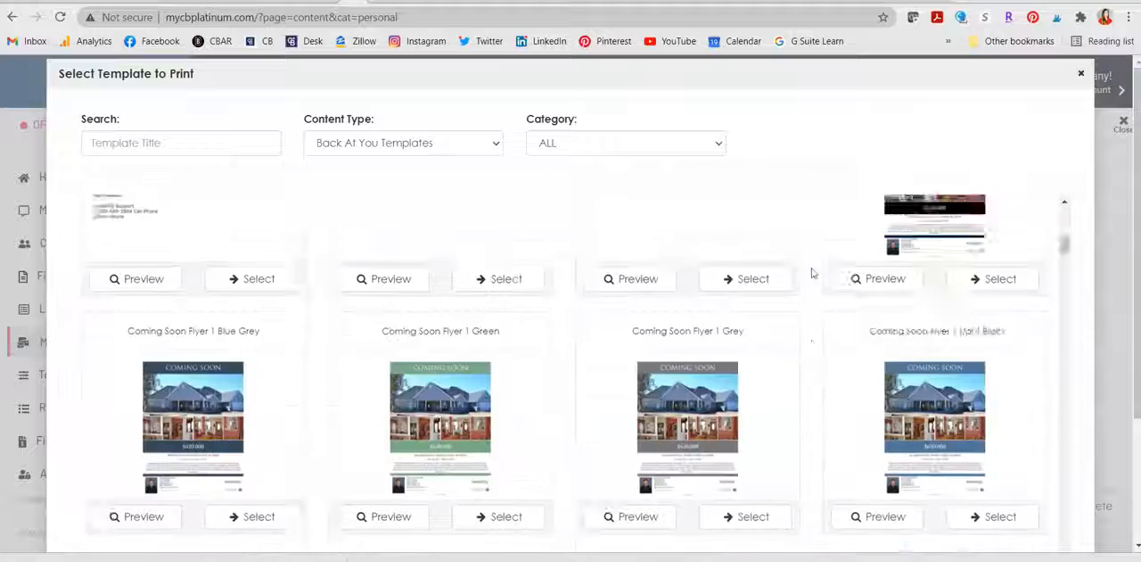
{"action": "scroll", "coordinate": [812, 273], "scroll_direction": "down", "scroll_amount": 8}
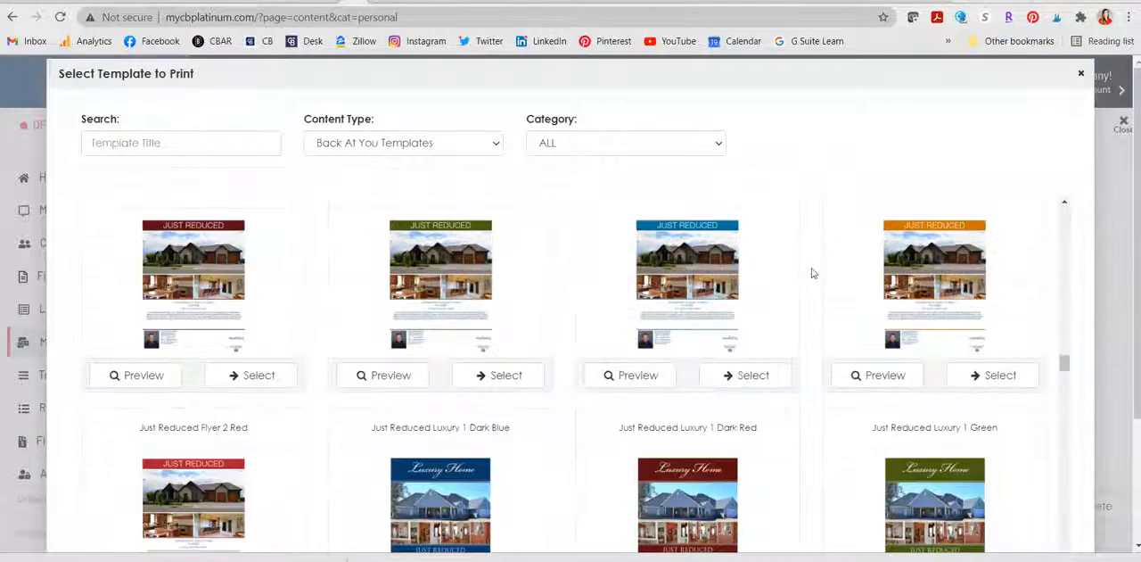
{"action": "scroll", "coordinate": [811, 273], "scroll_direction": "down", "scroll_amount": 5}
{"action": "scroll", "coordinate": [811, 273], "scroll_direction": "up", "scroll_amount": 4}
{"action": "scroll", "coordinate": [811, 273], "scroll_direction": "up", "scroll_amount": 5}
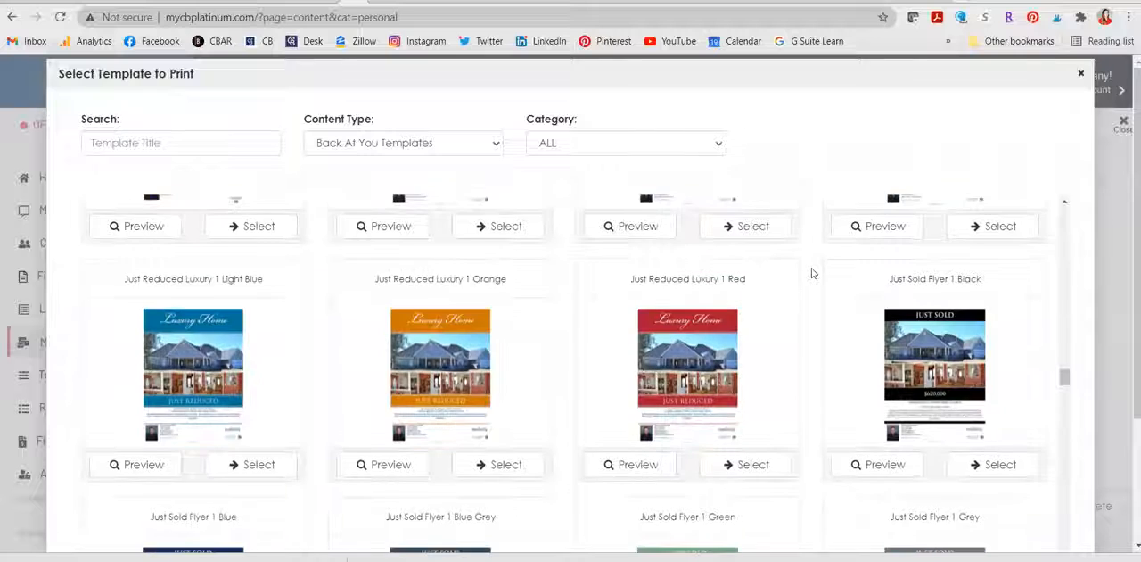
{"action": "scroll", "coordinate": [811, 272], "scroll_direction": "up", "scroll_amount": 5}
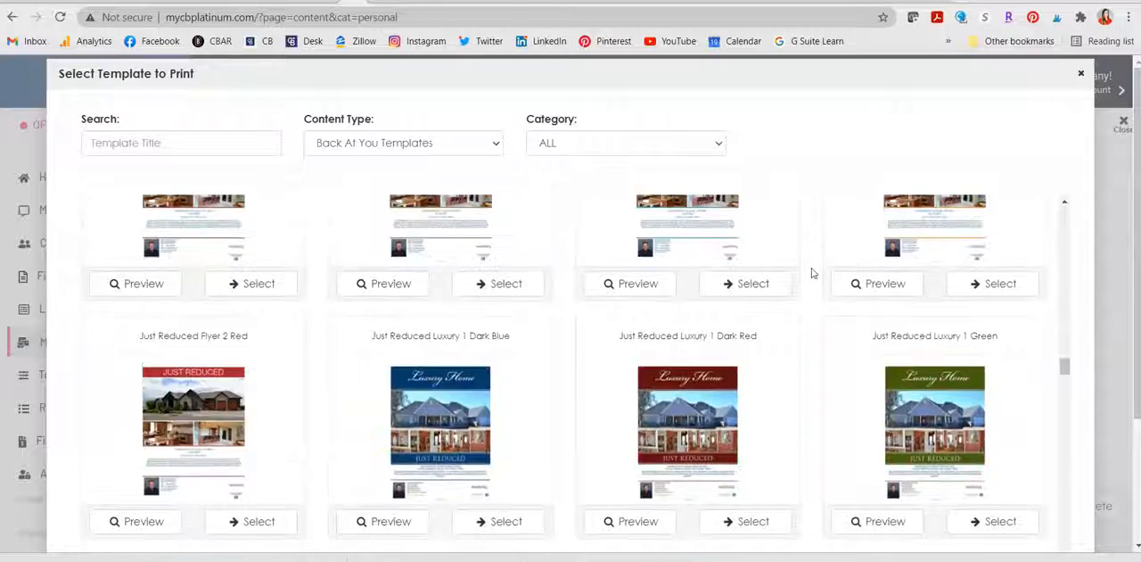
{"action": "scroll", "coordinate": [811, 273], "scroll_direction": "up", "scroll_amount": 5}
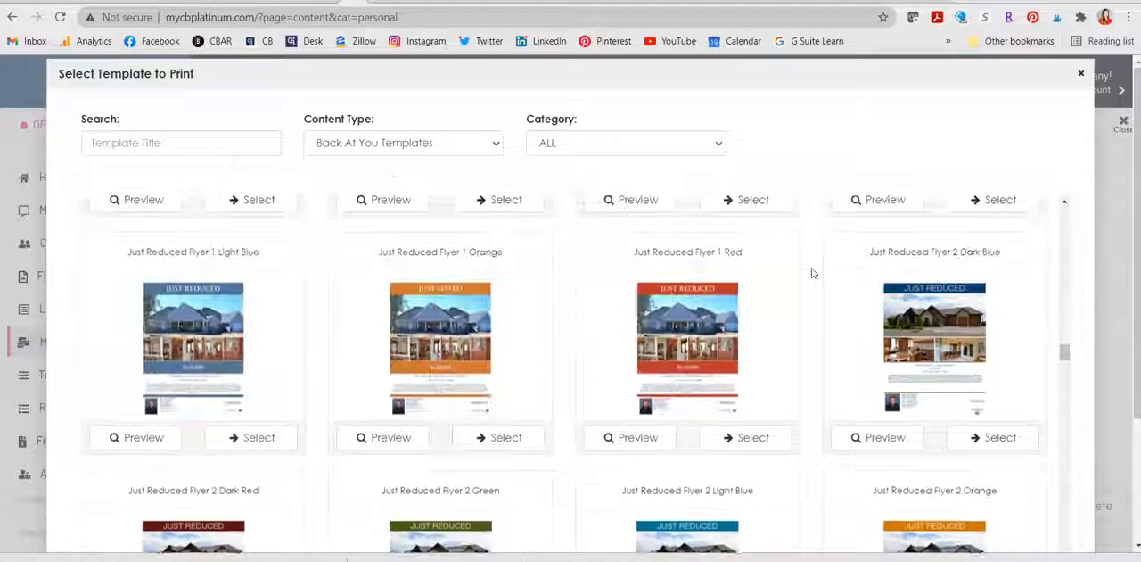
{"action": "scroll", "coordinate": [811, 273], "scroll_direction": "up", "scroll_amount": 3}
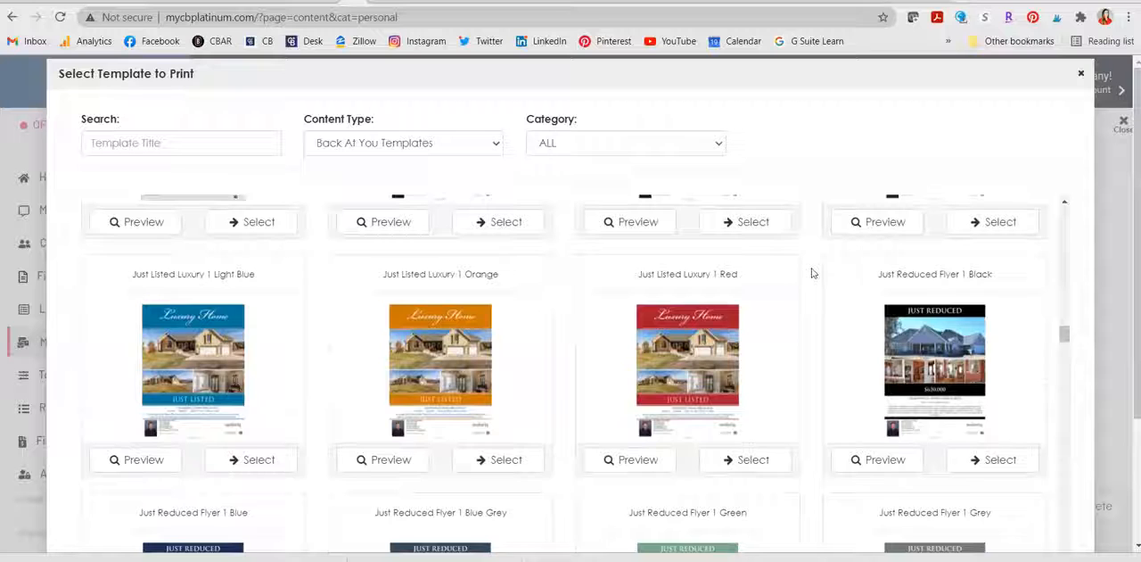
{"action": "scroll", "coordinate": [811, 273], "scroll_direction": "up", "scroll_amount": 5}
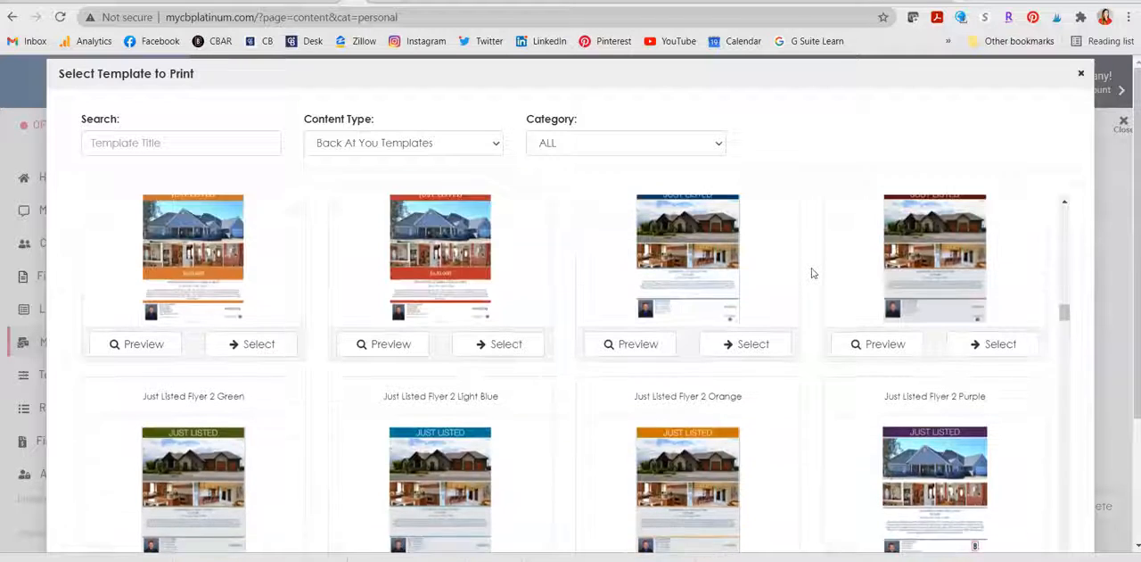
{"action": "scroll", "coordinate": [811, 273], "scroll_direction": "up", "scroll_amount": 5}
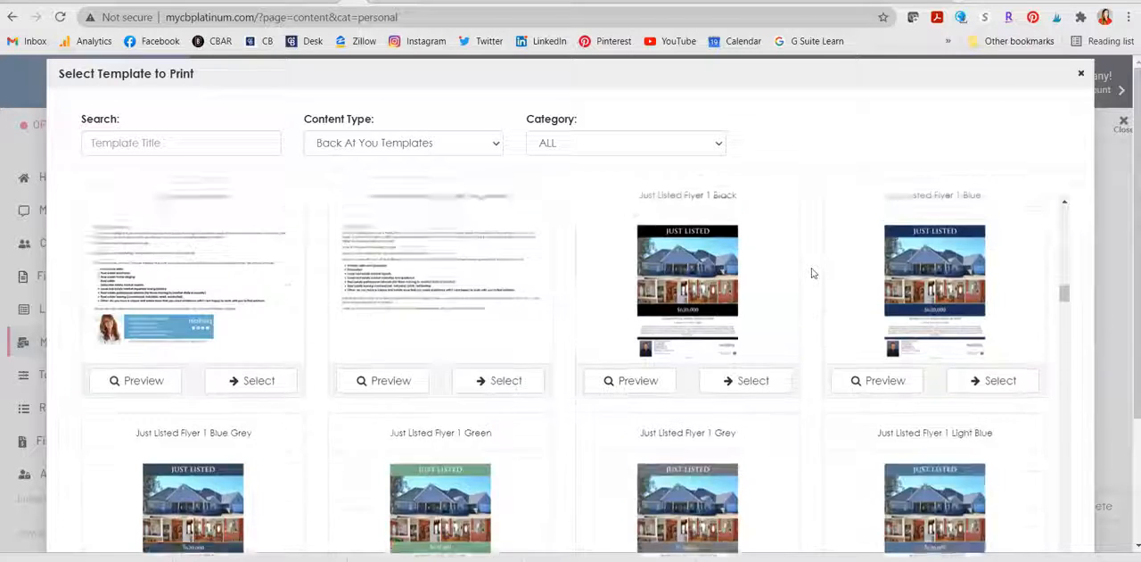
{"action": "scroll", "coordinate": [811, 273], "scroll_direction": "up", "scroll_amount": 10}
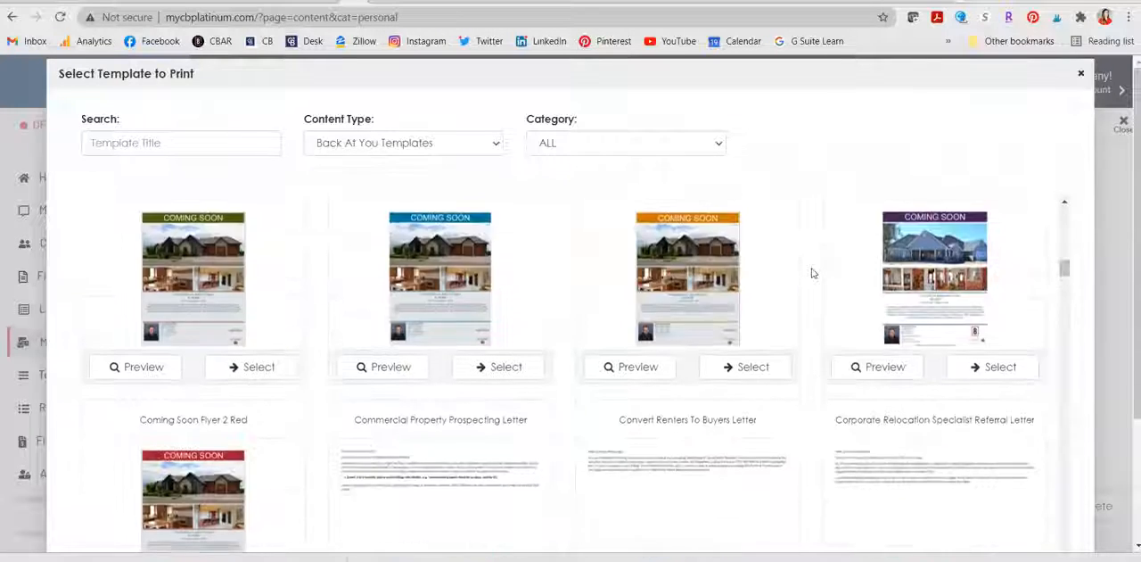
{"action": "scroll", "coordinate": [811, 273], "scroll_direction": "up", "scroll_amount": 8}
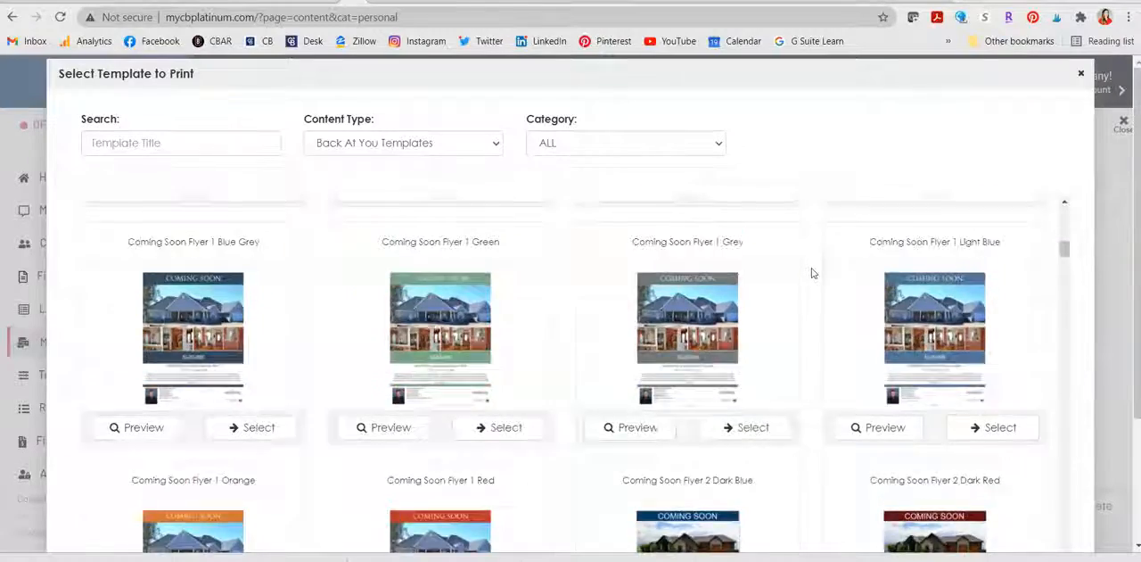
{"action": "scroll", "coordinate": [813, 273], "scroll_direction": "up", "scroll_amount": 10}
Step: Find the Open House Flyer 1 Blue template among the Back At You templates and select it for a new flyer
{"action": "scroll", "coordinate": [814, 273], "scroll_direction": "down", "scroll_amount": 10}
{"action": "scroll", "coordinate": [811, 273], "scroll_direction": "down", "scroll_amount": 15}
{"action": "scroll", "coordinate": [811, 273], "scroll_direction": "down", "scroll_amount": 15}
{"action": "scroll", "coordinate": [811, 273], "scroll_direction": "down", "scroll_amount": 10}
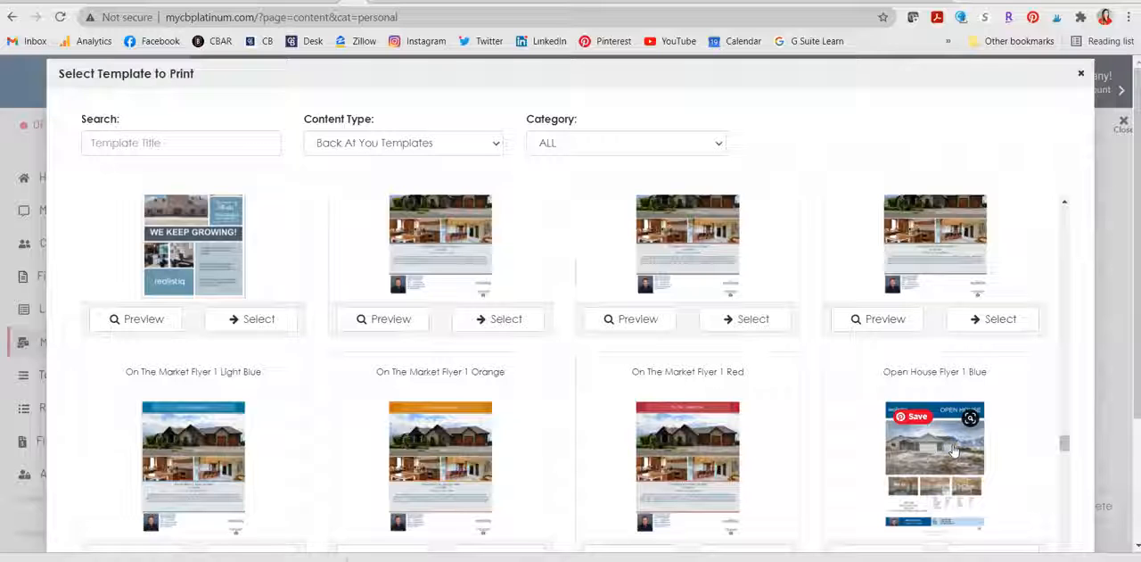
{"action": "scroll", "coordinate": [954, 447], "scroll_direction": "down", "scroll_amount": 1}
{"action": "left_click", "coordinate": [996, 429]}
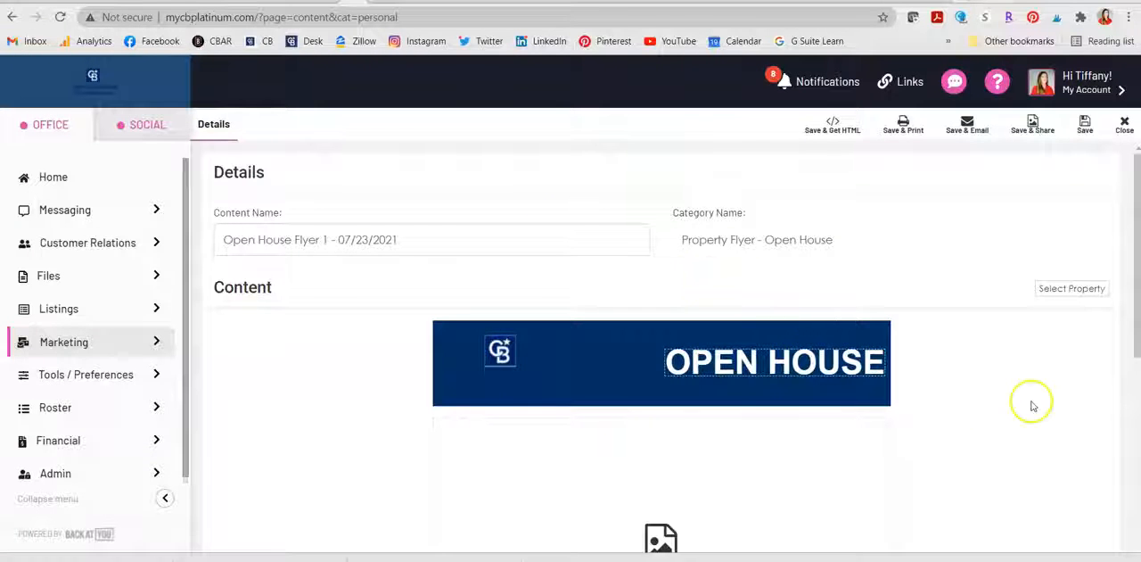
Step: Review the new flyer and the list of properties available for it, closing the property selection without choosing one
{"action": "scroll", "coordinate": [1031, 404], "scroll_direction": "down", "scroll_amount": 6}
{"action": "scroll", "coordinate": [1031, 404], "scroll_direction": "up", "scroll_amount": 6}
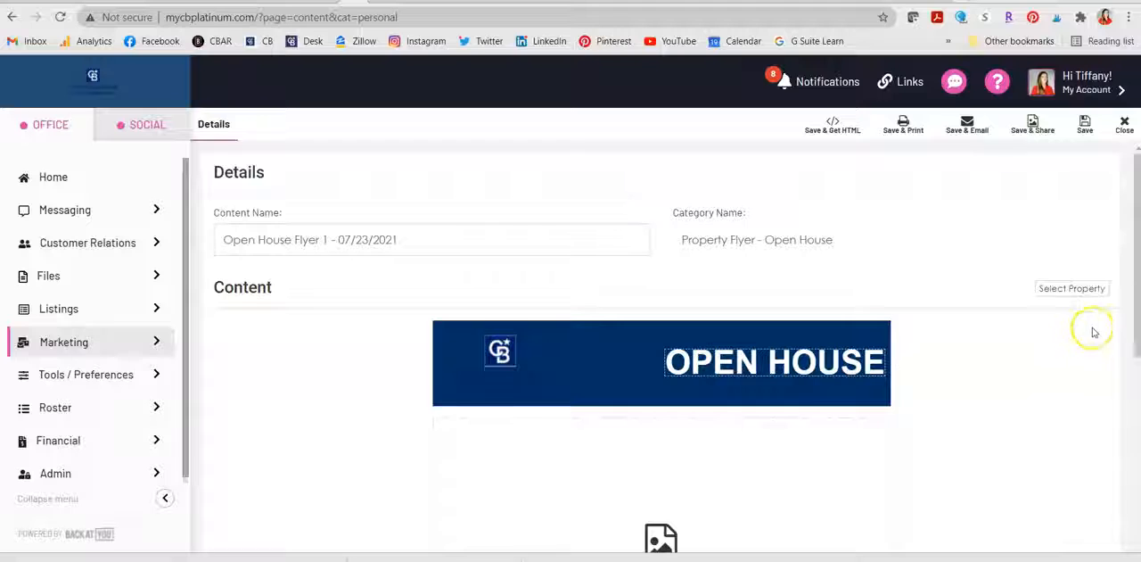
{"action": "left_click", "coordinate": [1081, 289]}
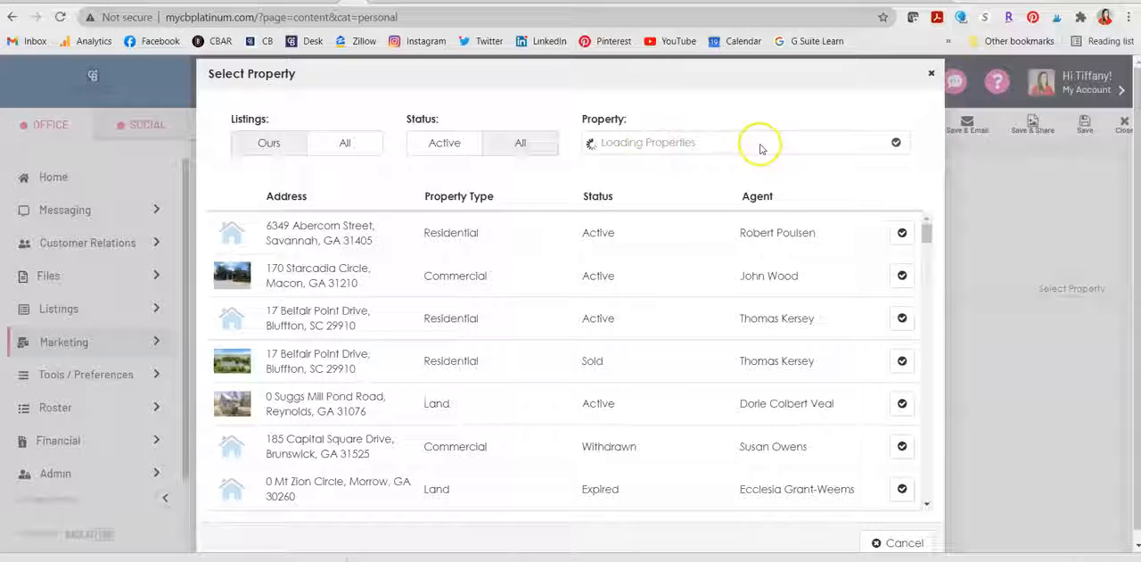
{"action": "scroll", "coordinate": [657, 390], "scroll_direction": "down", "scroll_amount": 10}
{"action": "scroll", "coordinate": [658, 390], "scroll_direction": "down", "scroll_amount": 5}
{"action": "scroll", "coordinate": [657, 391], "scroll_direction": "up", "scroll_amount": 15}
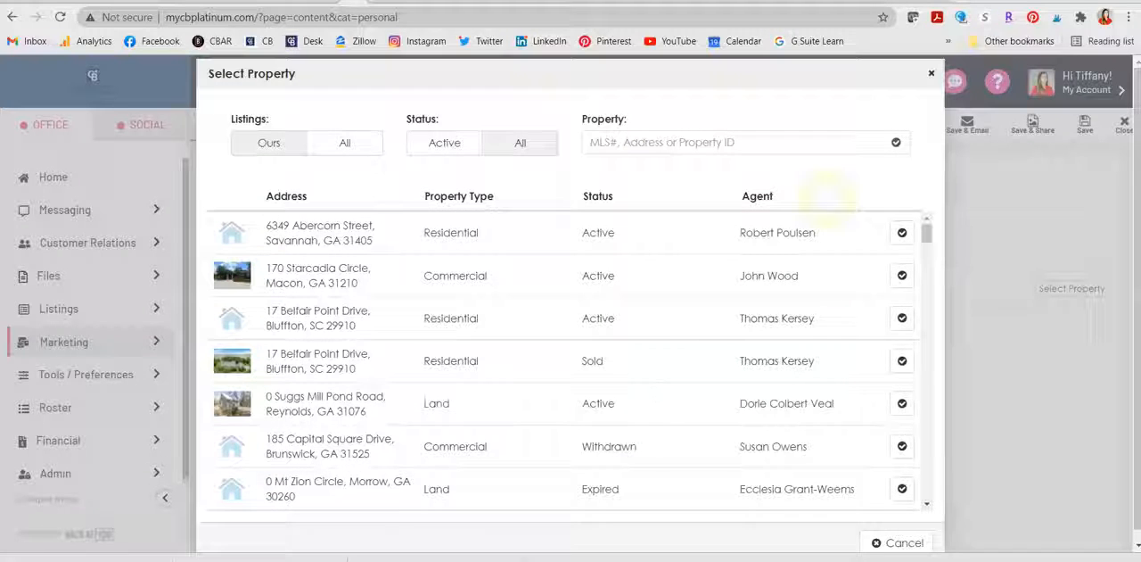
{"action": "left_click", "coordinate": [932, 73]}
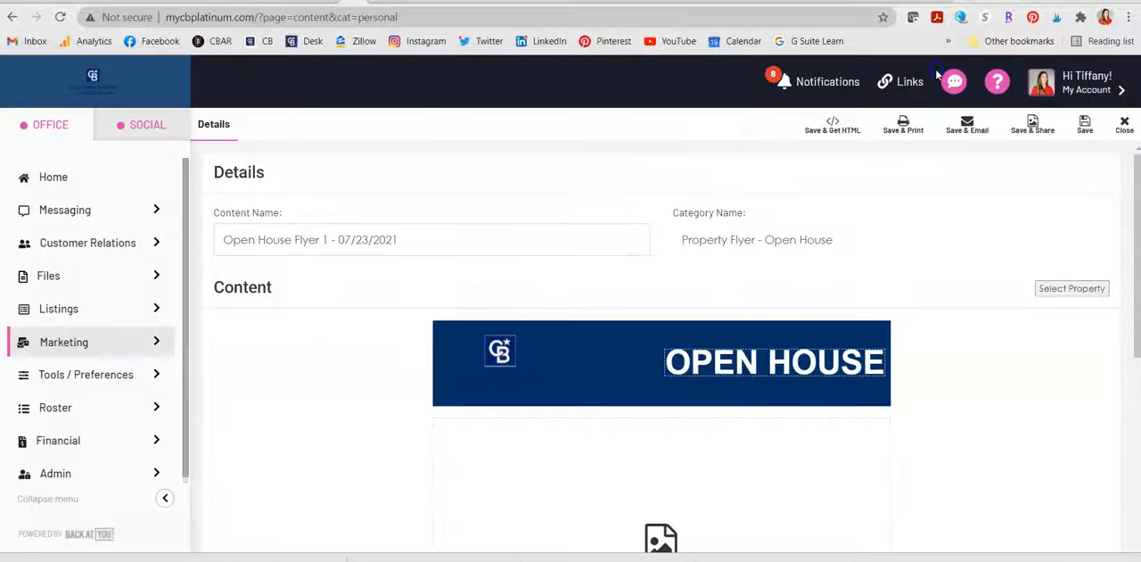